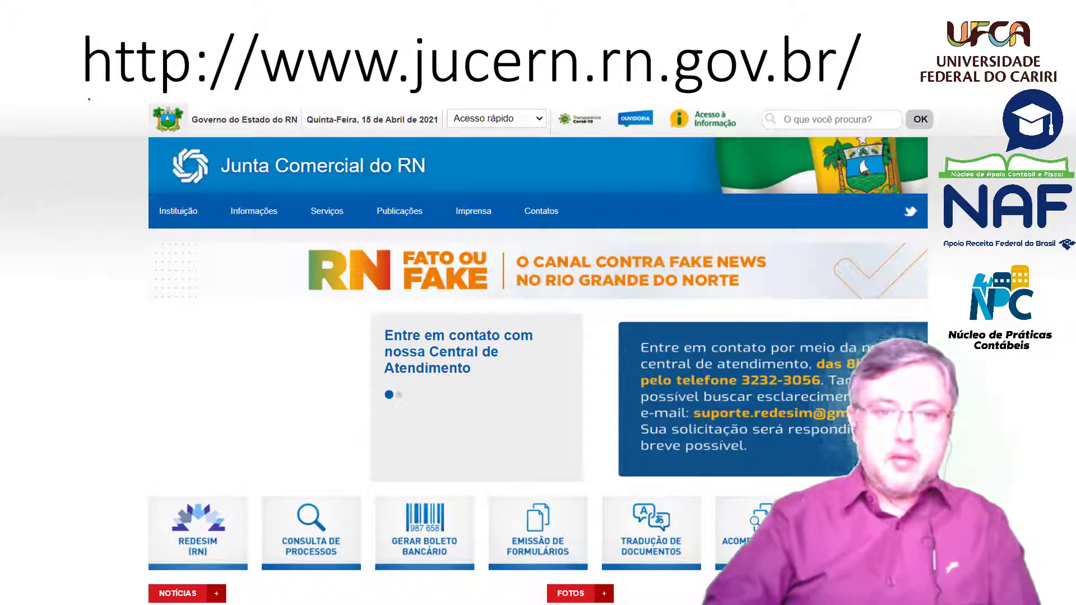
{"action": "mouse_move", "coordinate": [107, 96]}
{"action": "left_mouse_down"}
{"action": "mouse_move", "coordinate": [369, 85]}
{"action": "mouse_move", "coordinate": [895, 89]}
{"action": "left_mouse_up"}
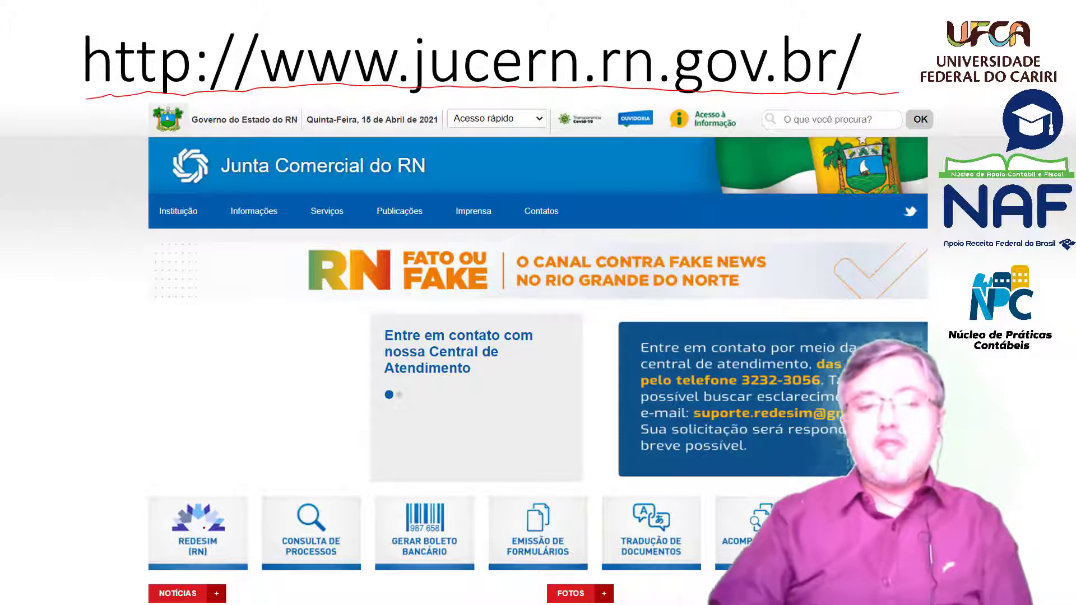
{"action": "mouse_move", "coordinate": [230, 471]}
{"action": "left_mouse_down"}
{"action": "mouse_move", "coordinate": [249, 482]}
{"action": "mouse_move", "coordinate": [240, 481]}
{"action": "mouse_move", "coordinate": [250, 441]}
{"action": "left_mouse_up"}
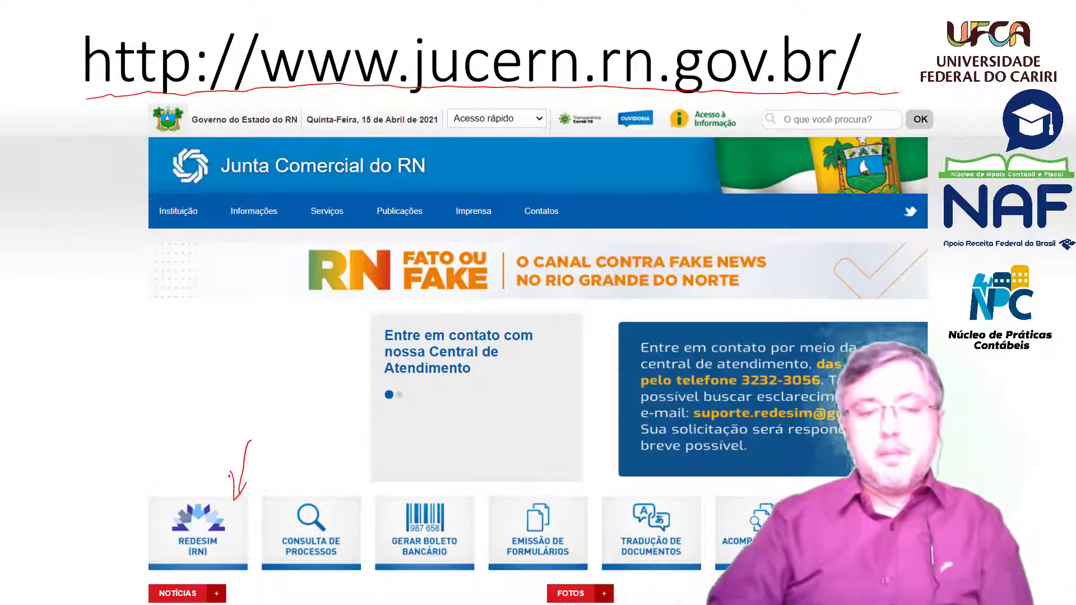
{"action": "left_click_drag", "start_coordinate": [236, 477], "coordinate": [242, 493]}
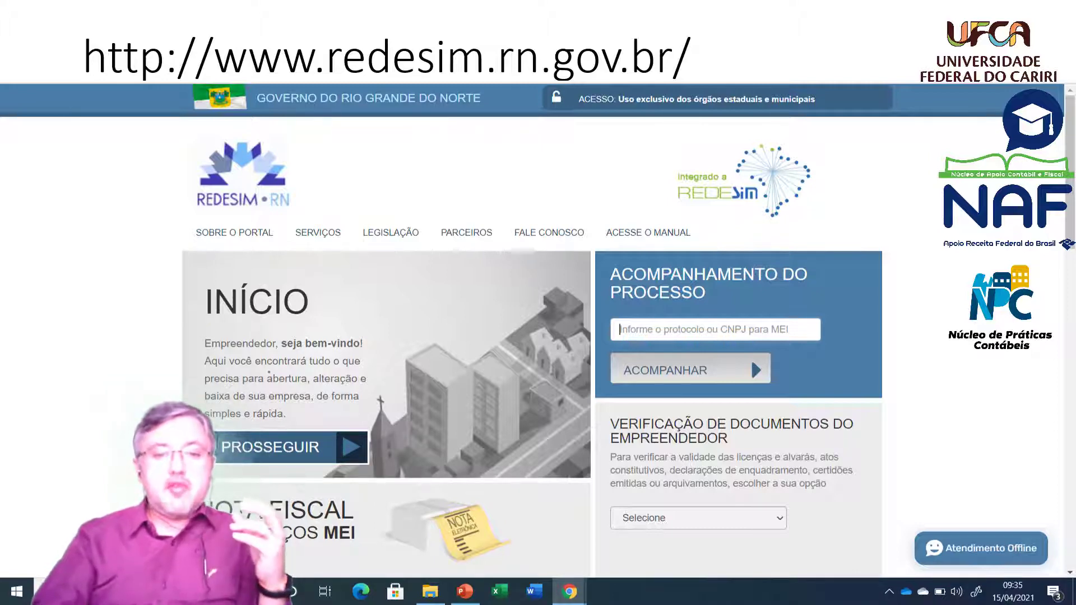
{"action": "left_click_drag", "start_coordinate": [239, 364], "coordinate": [370, 371]}
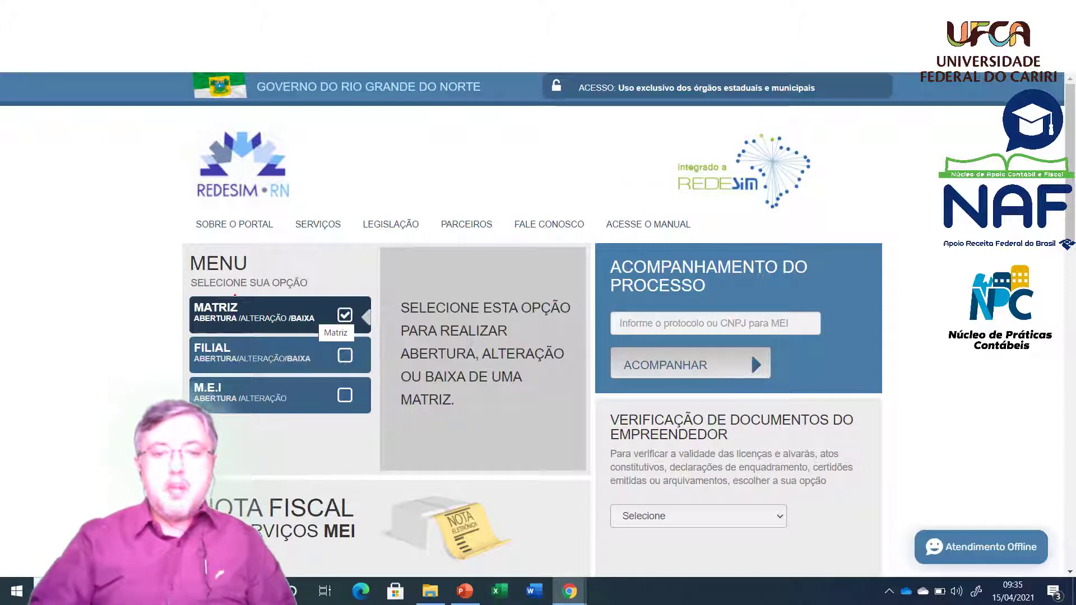
{"action": "mouse_move", "coordinate": [145, 315]}
{"action": "left_mouse_down"}
{"action": "mouse_move", "coordinate": [181, 304]}
{"action": "mouse_move", "coordinate": [171, 322]}
{"action": "left_mouse_up"}
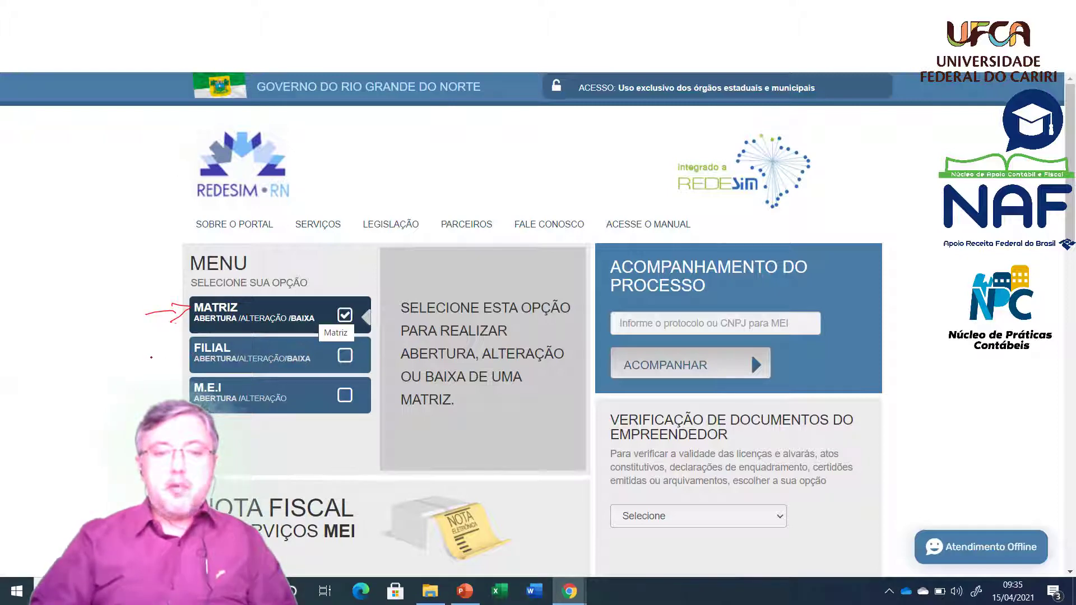
{"action": "left_click_drag", "start_coordinate": [147, 358], "coordinate": [172, 351]}
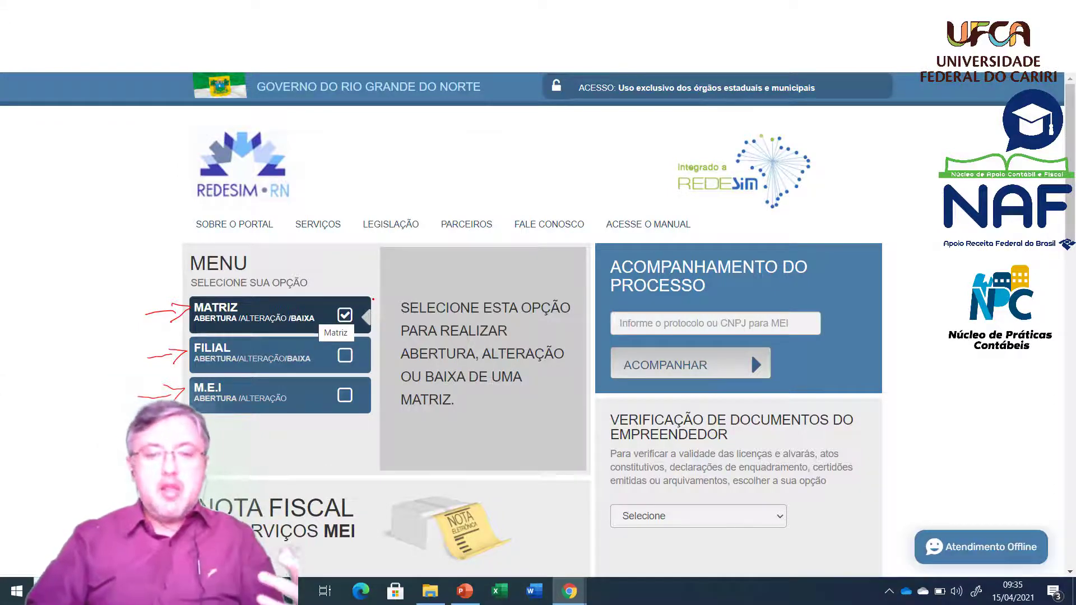
{"action": "mouse_move", "coordinate": [378, 306]}
{"action": "left_mouse_down"}
{"action": "mouse_move", "coordinate": [368, 293]}
{"action": "mouse_move", "coordinate": [212, 291]}
{"action": "mouse_move", "coordinate": [191, 311]}
{"action": "mouse_move", "coordinate": [239, 327]}
{"action": "mouse_move", "coordinate": [356, 330]}
{"action": "mouse_move", "coordinate": [378, 322]}
{"action": "mouse_move", "coordinate": [380, 297]}
{"action": "left_mouse_up"}
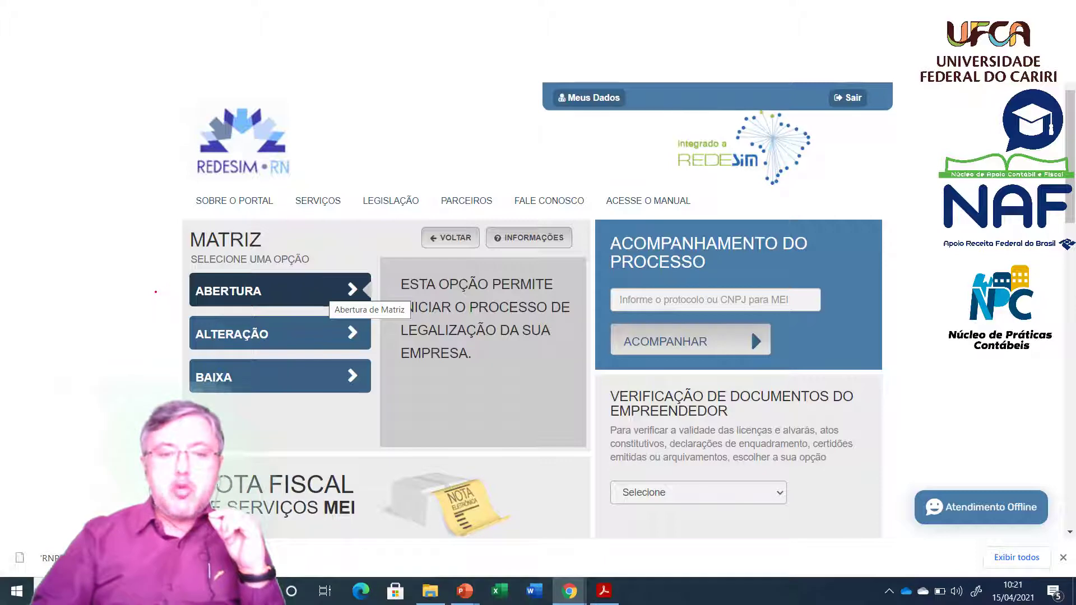
{"action": "mouse_move", "coordinate": [155, 292]}
{"action": "left_mouse_down"}
{"action": "mouse_move", "coordinate": [183, 289]}
{"action": "mouse_move", "coordinate": [169, 300]}
{"action": "left_mouse_up"}
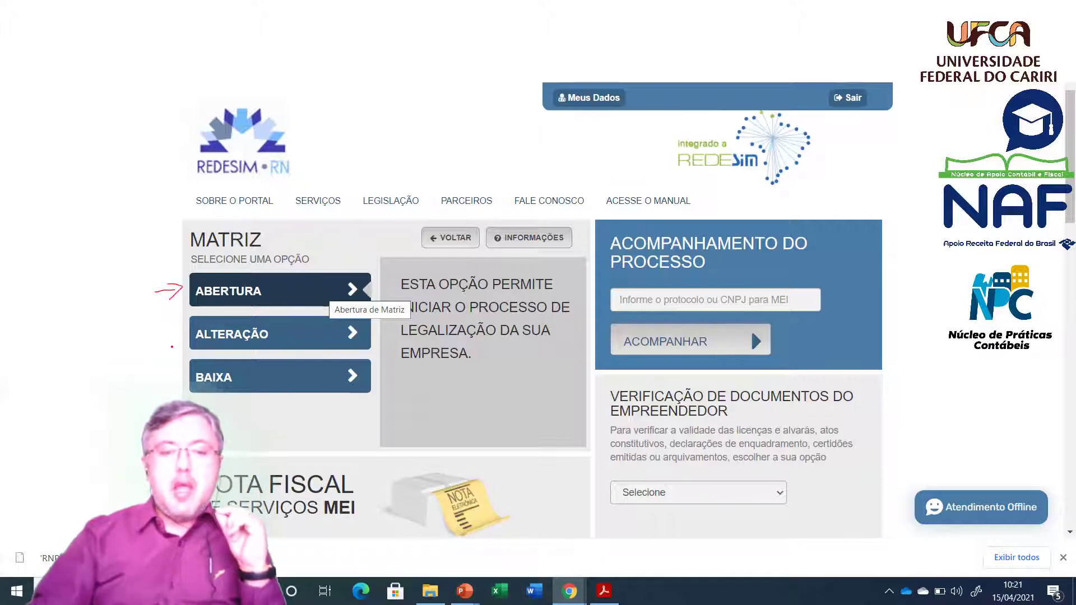
{"action": "mouse_move", "coordinate": [142, 346]}
{"action": "left_mouse_down"}
{"action": "mouse_move", "coordinate": [186, 329]}
{"action": "mouse_move", "coordinate": [174, 350]}
{"action": "left_mouse_up"}
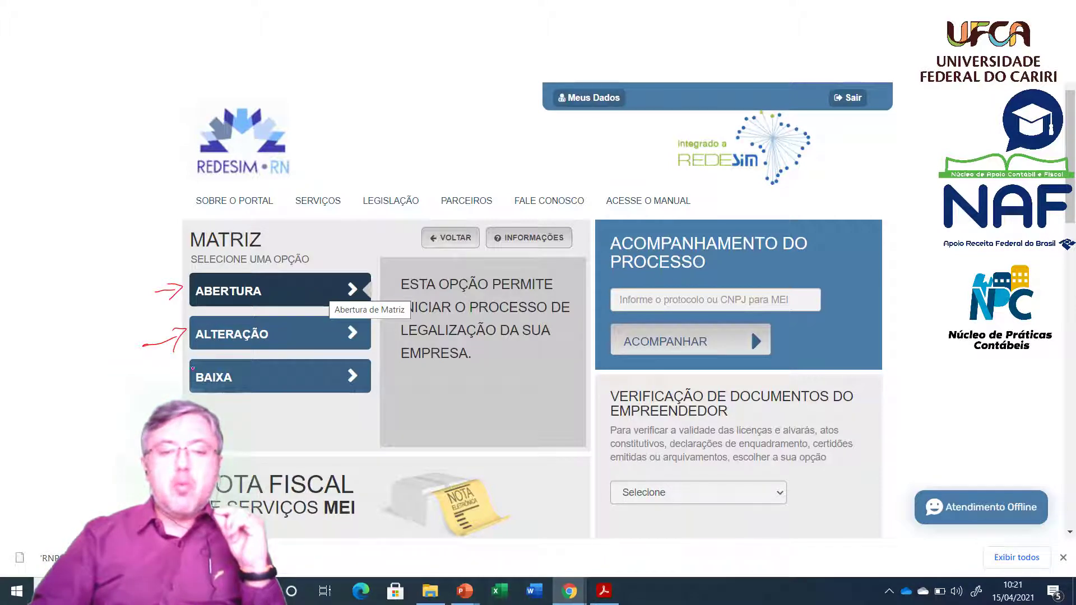
{"action": "left_click_drag", "start_coordinate": [142, 387], "coordinate": [173, 374]}
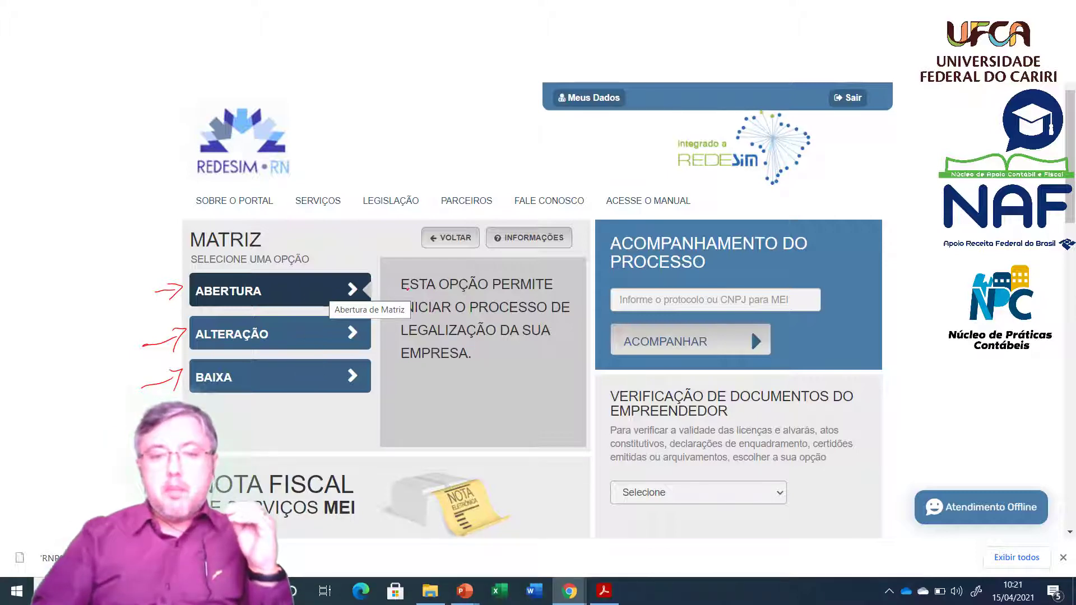
{"action": "left_click_drag", "start_coordinate": [400, 292], "coordinate": [518, 292]}
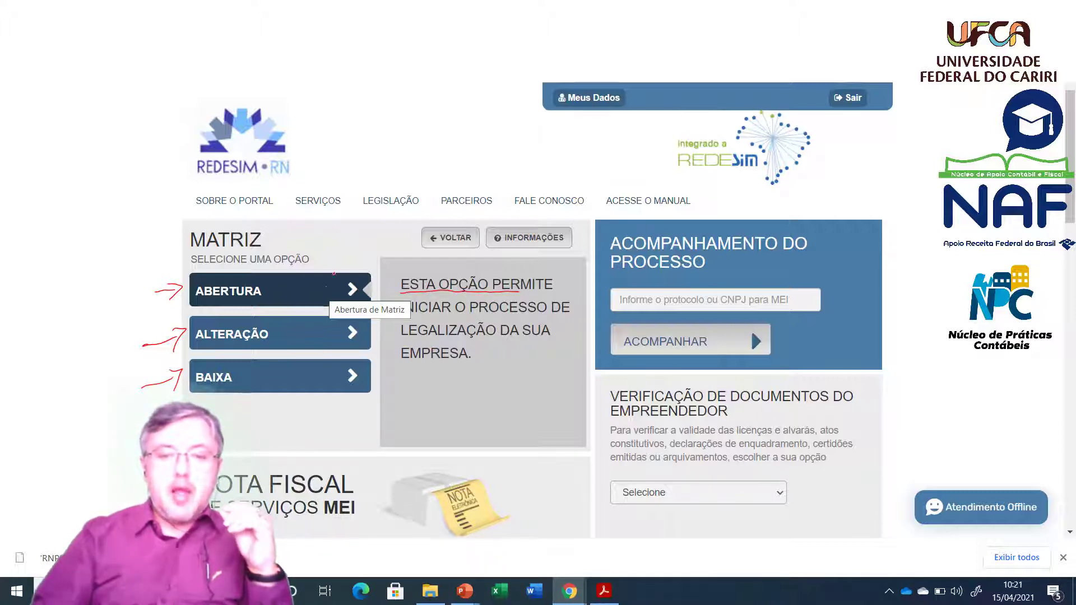
{"action": "mouse_move", "coordinate": [178, 307]}
{"action": "left_mouse_down"}
{"action": "mouse_move", "coordinate": [340, 311]}
{"action": "mouse_move", "coordinate": [369, 284]}
{"action": "left_mouse_up"}
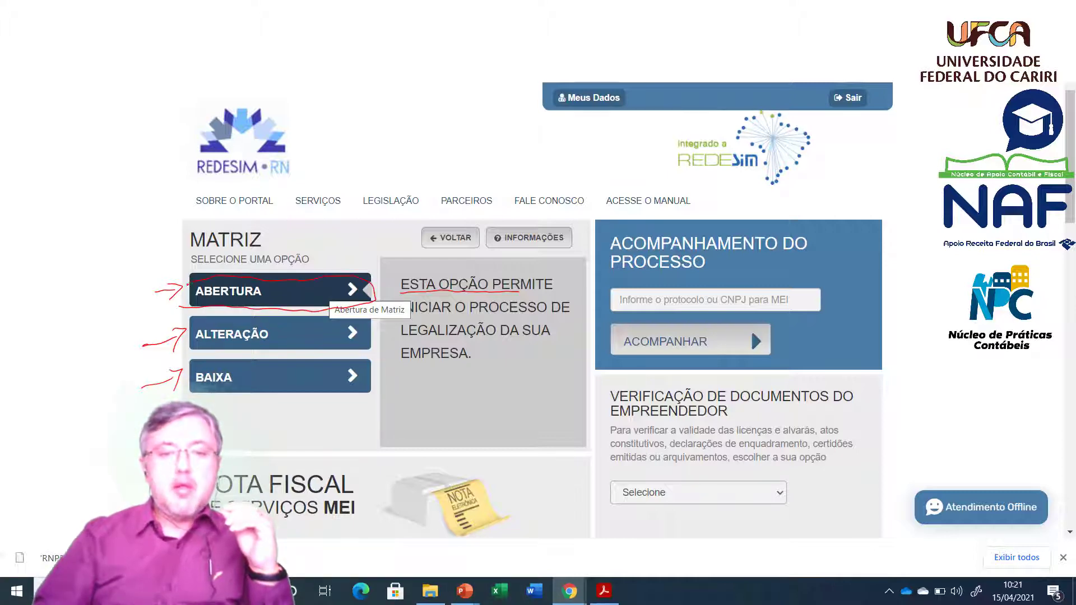
{"action": "left_click_drag", "start_coordinate": [189, 281], "coordinate": [210, 304]}
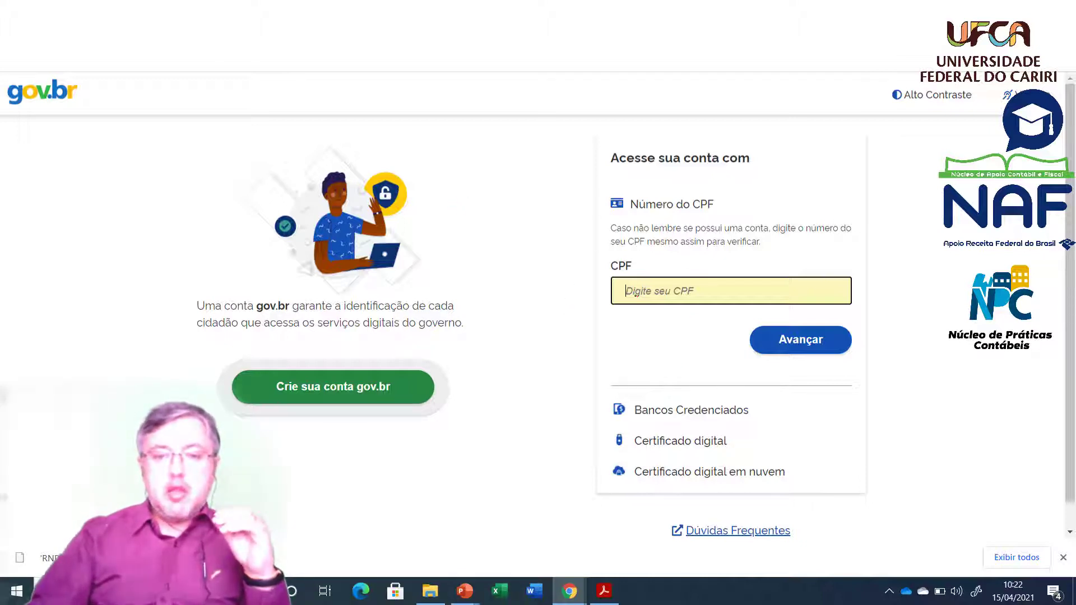
{"action": "mouse_move", "coordinate": [624, 290]}
{"action": "left_mouse_down"}
{"action": "mouse_move", "coordinate": [733, 290]}
{"action": "mouse_move", "coordinate": [673, 291]}
{"action": "left_mouse_up"}
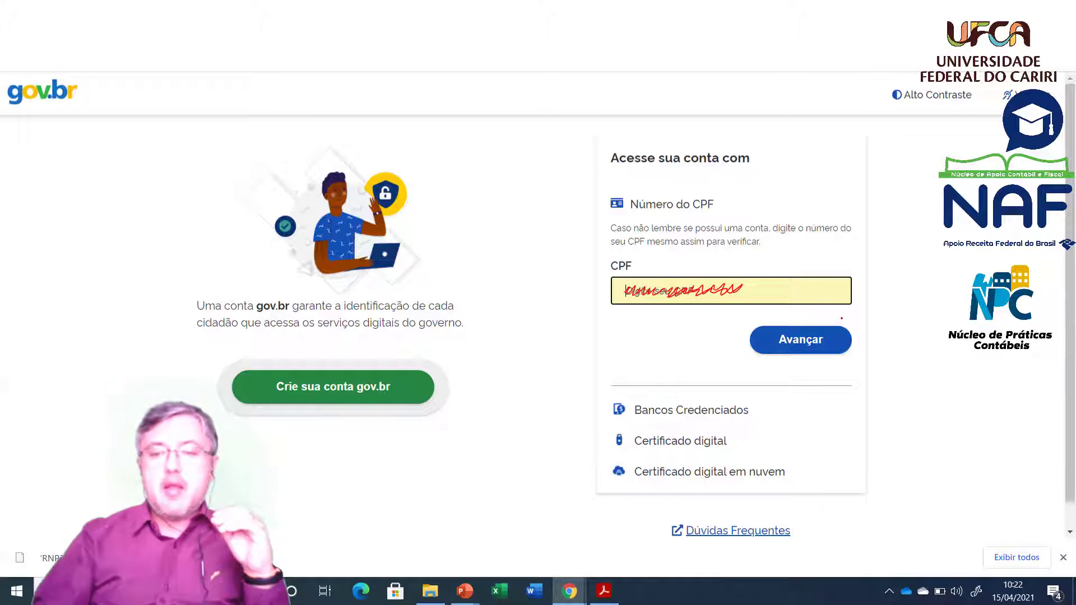
{"action": "mouse_move", "coordinate": [841, 318]}
{"action": "left_mouse_down"}
{"action": "mouse_move", "coordinate": [788, 319]}
{"action": "mouse_move", "coordinate": [731, 339]}
{"action": "mouse_move", "coordinate": [802, 358]}
{"action": "mouse_move", "coordinate": [856, 352]}
{"action": "mouse_move", "coordinate": [840, 319]}
{"action": "left_mouse_up"}
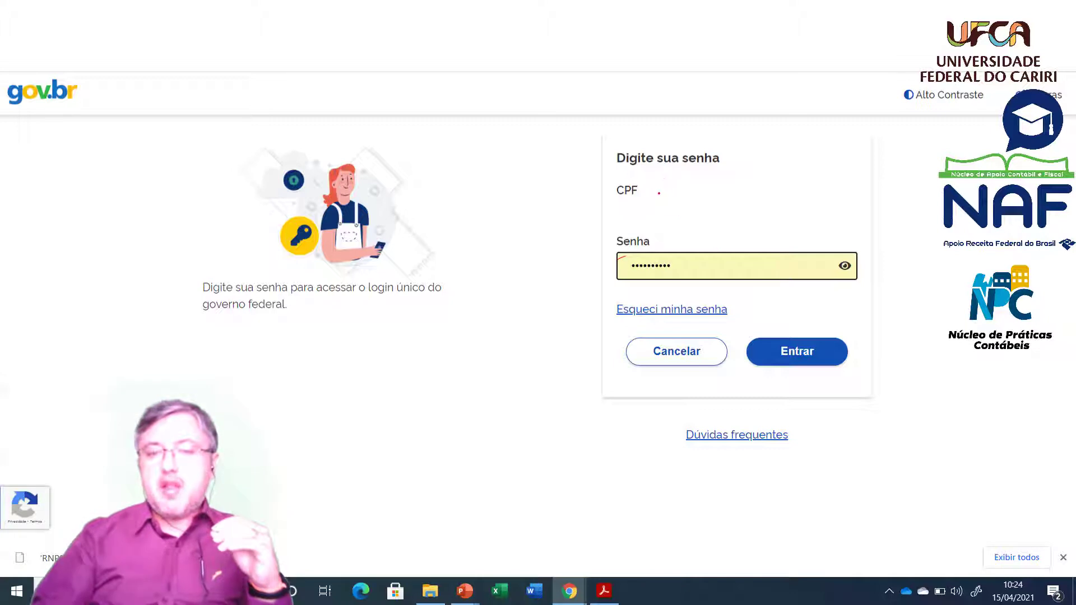
{"action": "left_click_drag", "start_coordinate": [665, 189], "coordinate": [748, 192]}
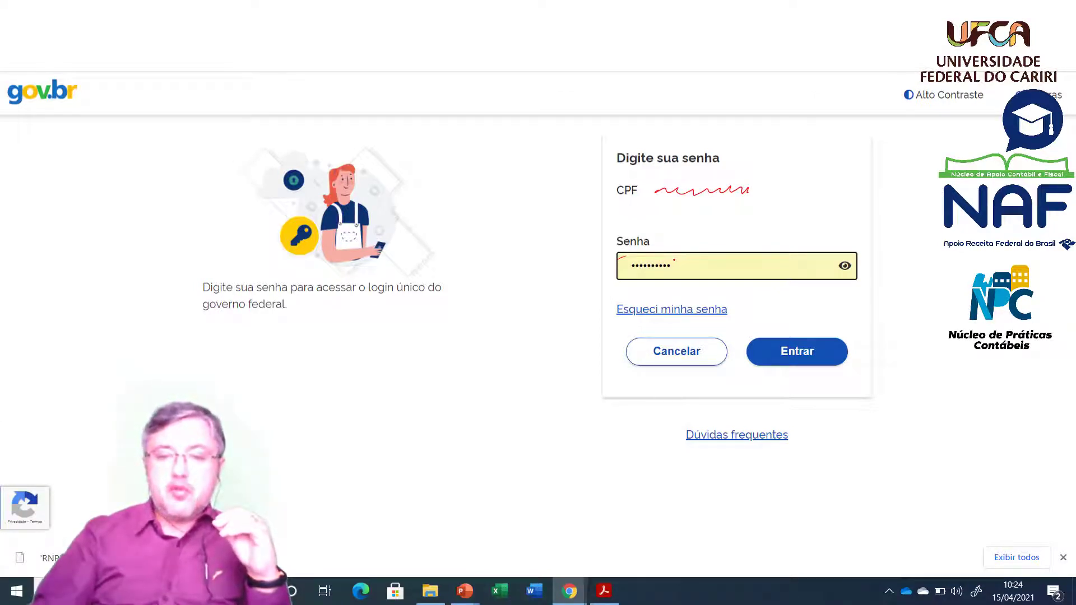
{"action": "mouse_move", "coordinate": [664, 257]}
{"action": "left_mouse_down"}
{"action": "mouse_move", "coordinate": [630, 268]}
{"action": "mouse_move", "coordinate": [731, 267]}
{"action": "left_mouse_up"}
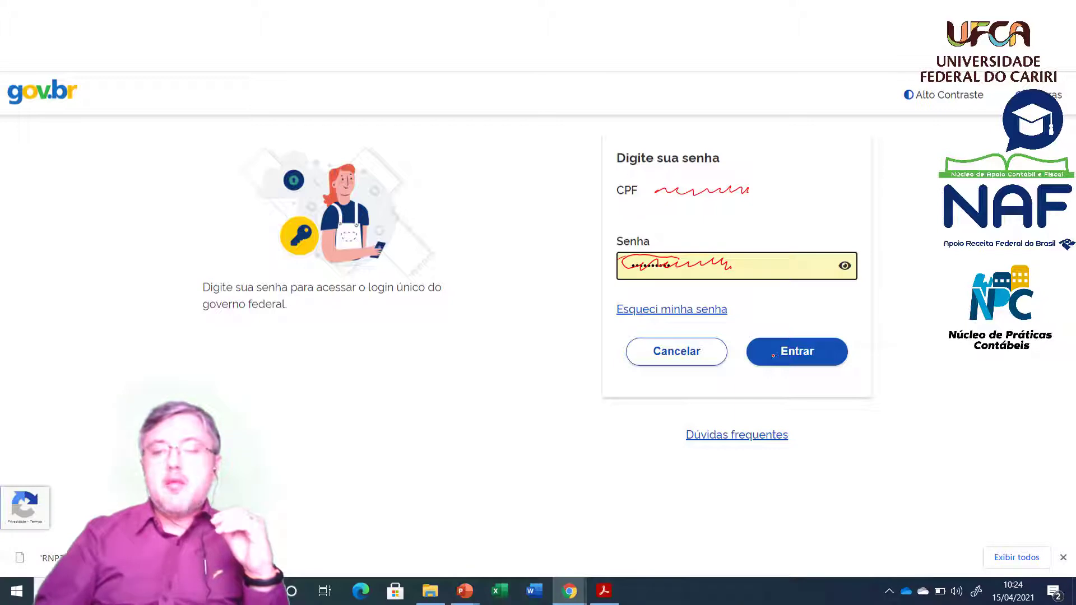
{"action": "mouse_move", "coordinate": [806, 324]}
{"action": "left_mouse_down"}
{"action": "mouse_move", "coordinate": [798, 337]}
{"action": "mouse_move", "coordinate": [820, 302]}
{"action": "left_mouse_up"}
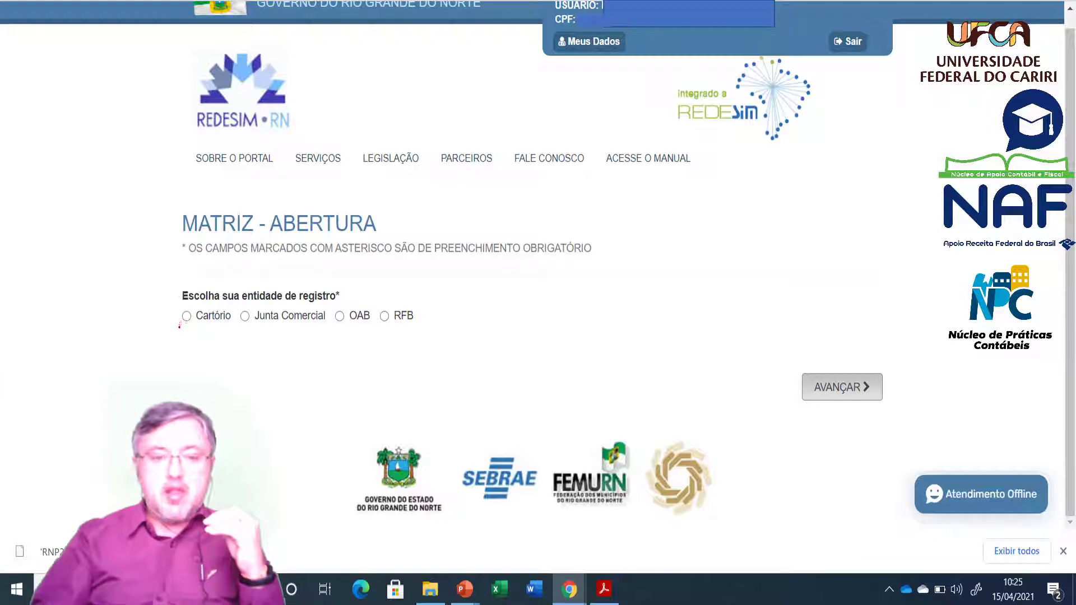
{"action": "left_click_drag", "start_coordinate": [179, 324], "coordinate": [418, 323]}
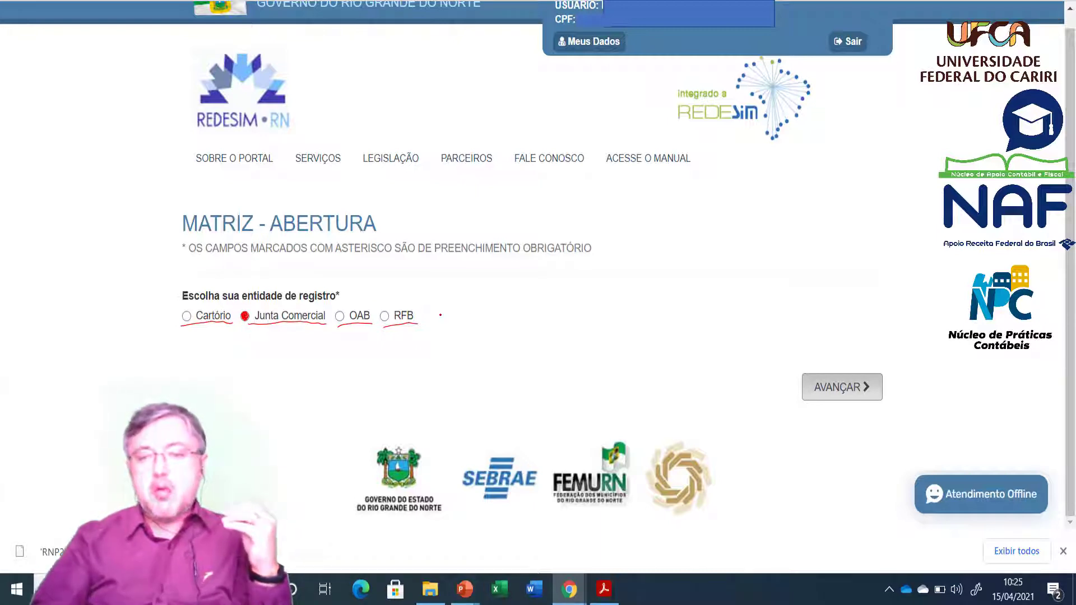
{"action": "mouse_move", "coordinate": [836, 360]}
{"action": "left_mouse_down"}
{"action": "mouse_move", "coordinate": [779, 384]}
{"action": "mouse_move", "coordinate": [803, 424]}
{"action": "mouse_move", "coordinate": [884, 420]}
{"action": "mouse_move", "coordinate": [925, 403]}
{"action": "mouse_move", "coordinate": [933, 352]}
{"action": "mouse_move", "coordinate": [885, 343]}
{"action": "mouse_move", "coordinate": [805, 381]}
{"action": "left_mouse_up"}
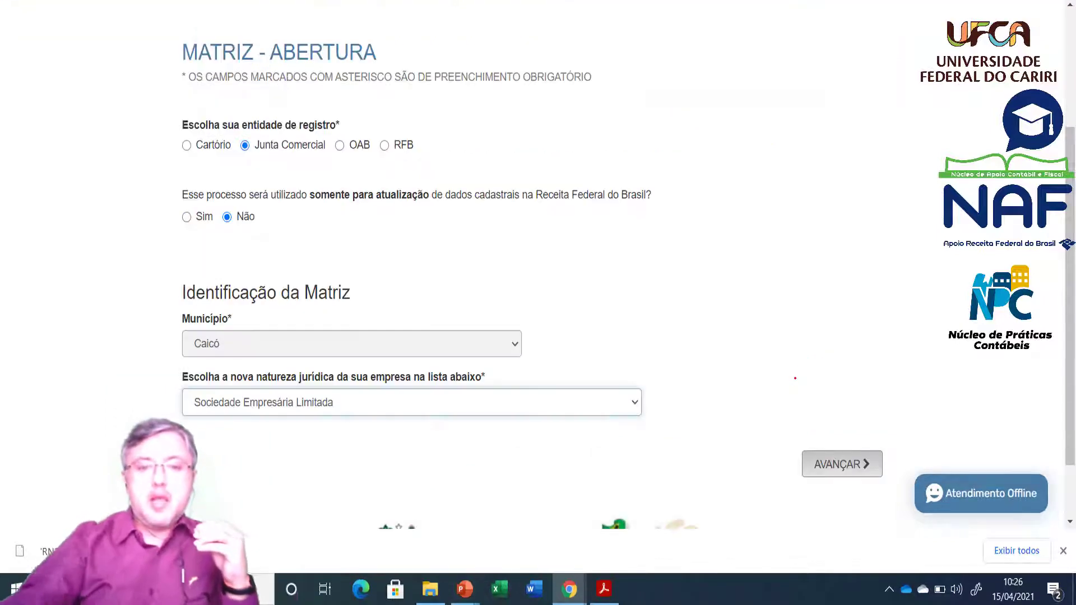
{"action": "key", "text": "Escape"}
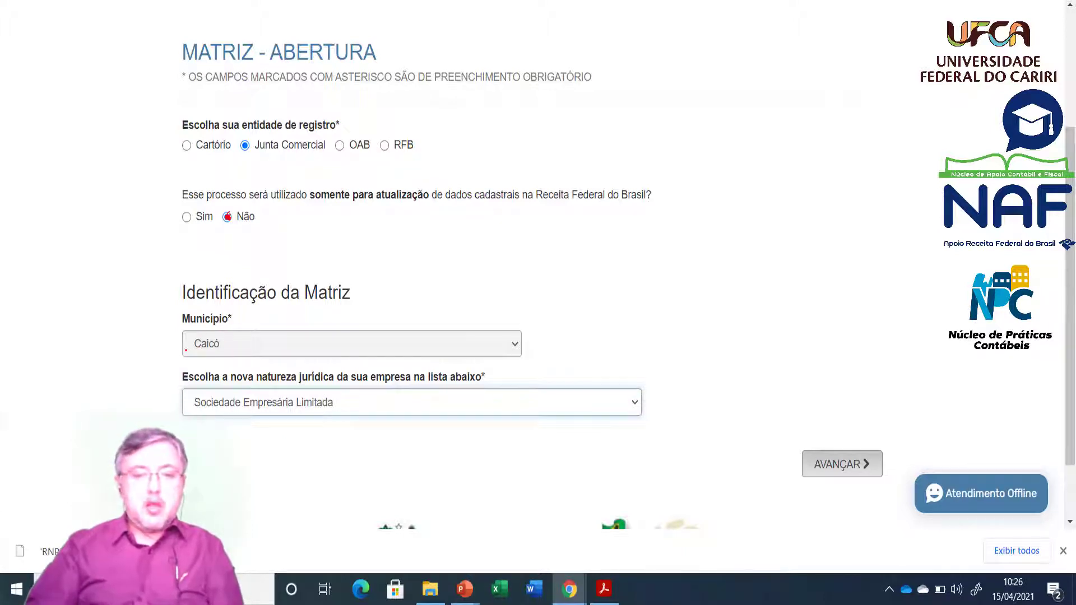
{"action": "left_click_drag", "start_coordinate": [199, 350], "coordinate": [231, 345]}
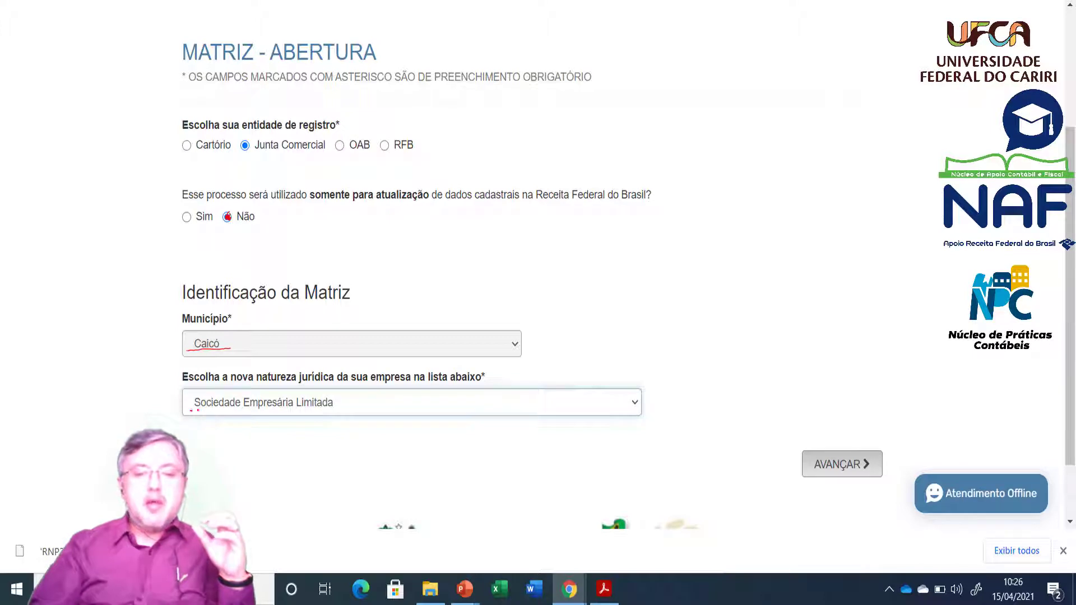
{"action": "left_click_drag", "start_coordinate": [230, 408], "coordinate": [339, 410]}
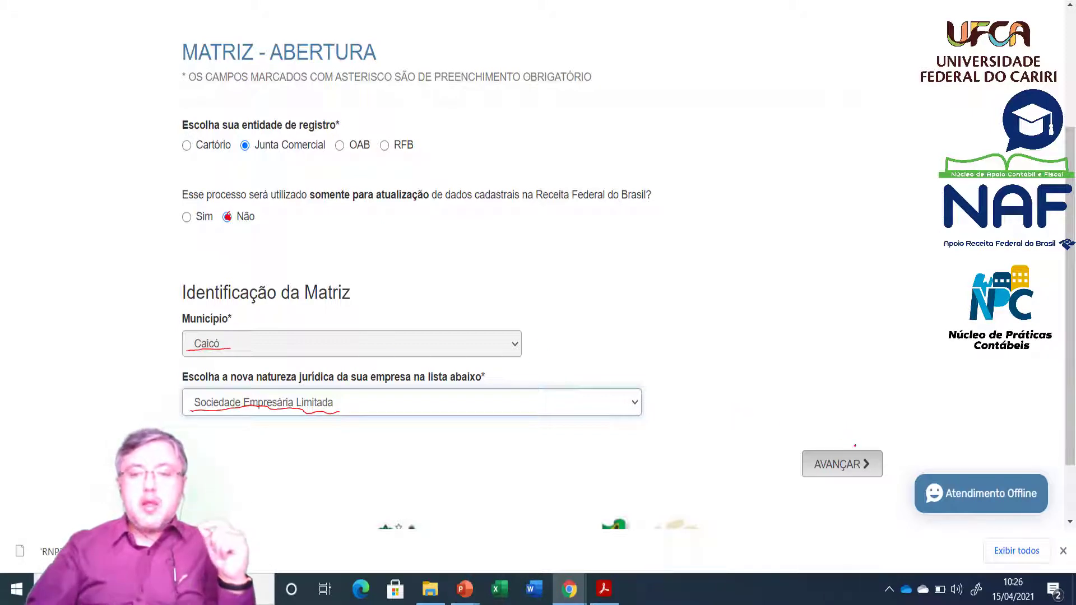
{"action": "mouse_move", "coordinate": [855, 445]}
{"action": "left_mouse_down"}
{"action": "mouse_move", "coordinate": [814, 444]}
{"action": "mouse_move", "coordinate": [786, 463]}
{"action": "mouse_move", "coordinate": [803, 495]}
{"action": "mouse_move", "coordinate": [946, 474]}
{"action": "mouse_move", "coordinate": [958, 452]}
{"action": "mouse_move", "coordinate": [930, 433]}
{"action": "left_mouse_up"}
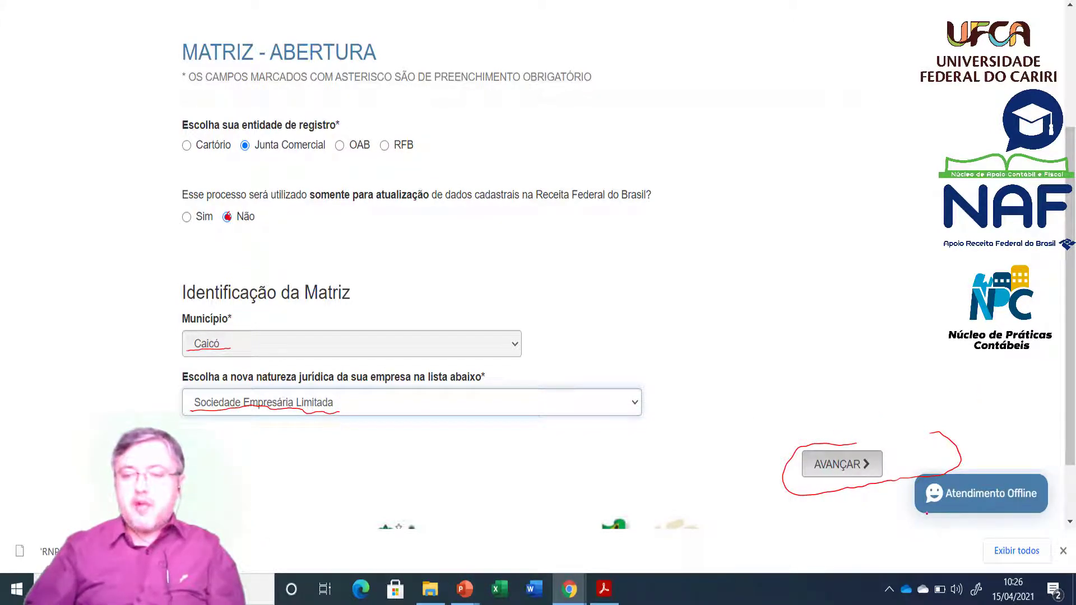
{"action": "left_click_drag", "start_coordinate": [930, 504], "coordinate": [1031, 502]}
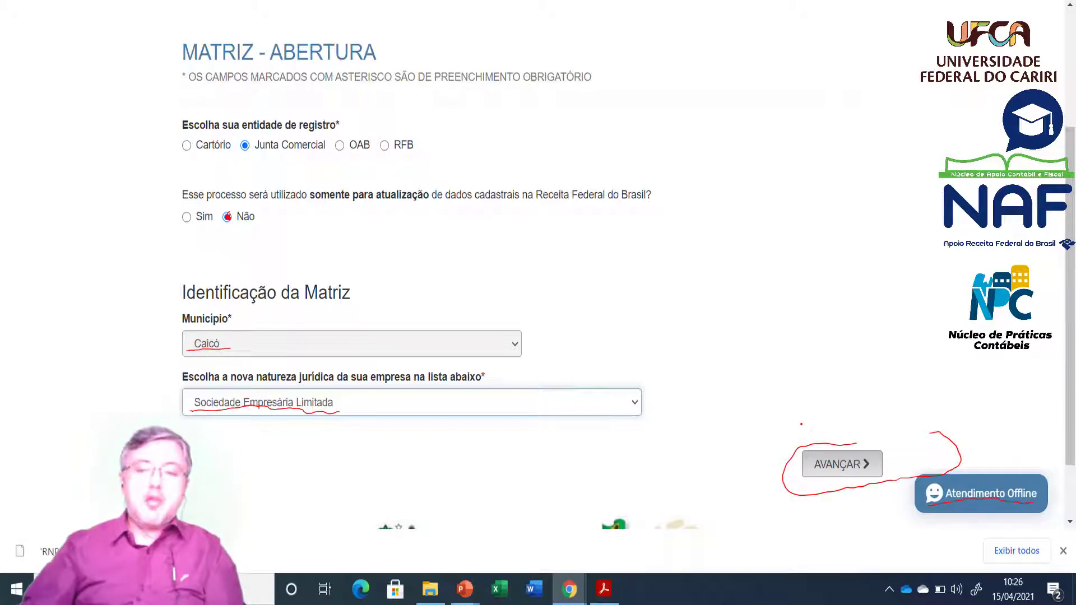
{"action": "mouse_move", "coordinate": [803, 419]}
{"action": "left_mouse_down"}
{"action": "mouse_move", "coordinate": [812, 441]}
{"action": "mouse_move", "coordinate": [804, 397]}
{"action": "left_mouse_up"}
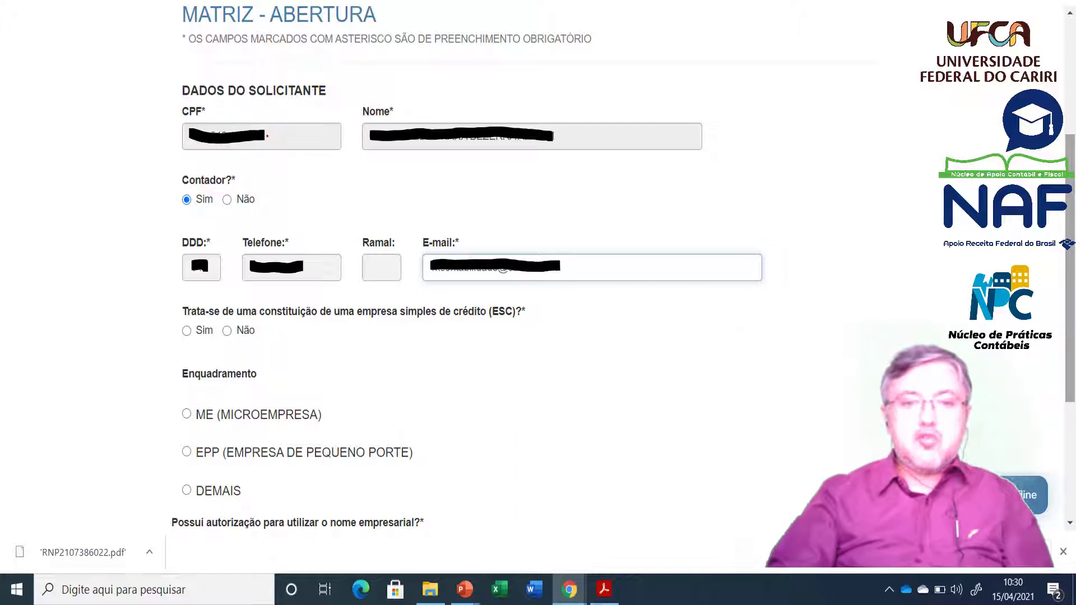
{"action": "left_click_drag", "start_coordinate": [266, 137], "coordinate": [310, 141]}
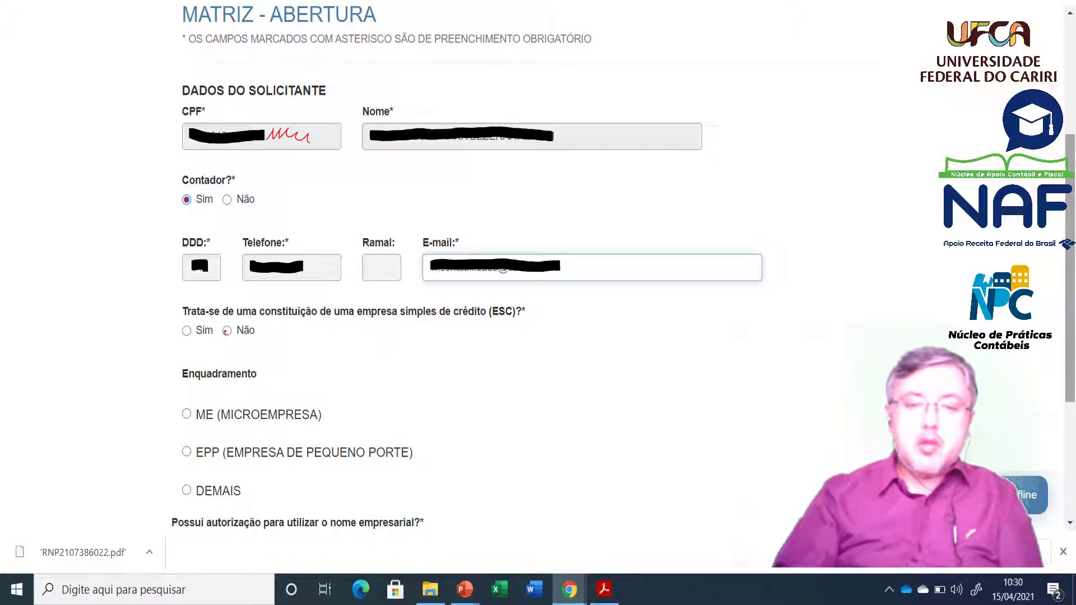
{"action": "left_click", "coordinate": [227, 331]}
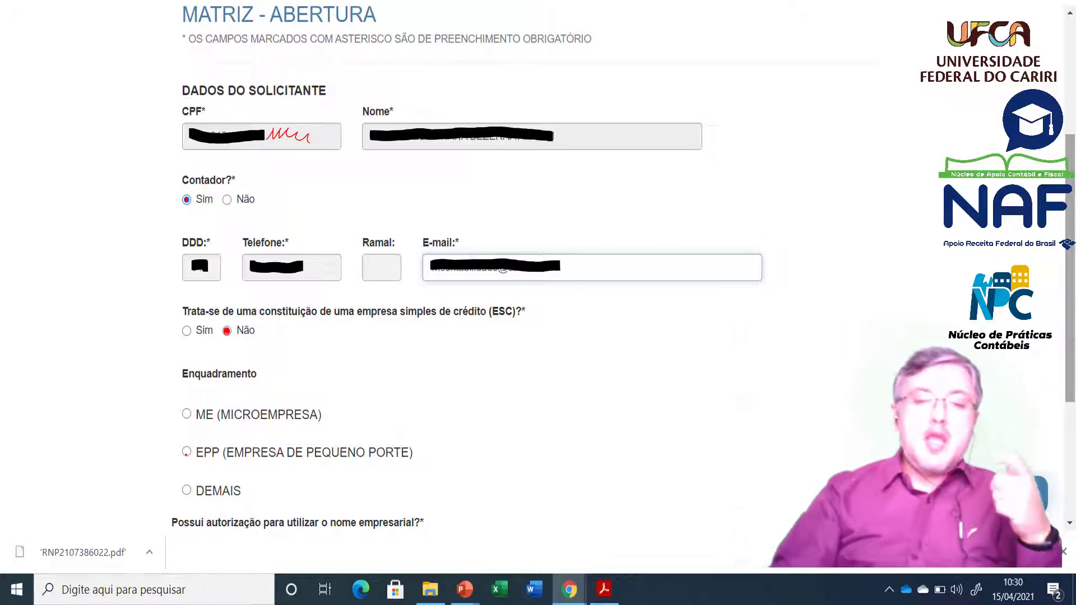
{"action": "left_click", "coordinate": [186, 452]}
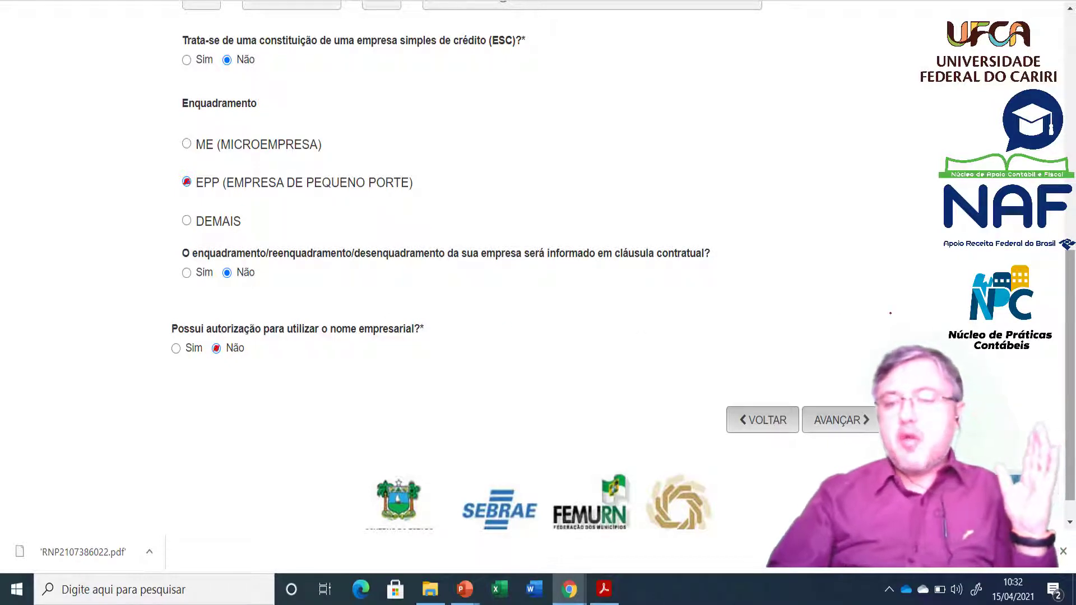
{"action": "mouse_move", "coordinate": [818, 388]}
{"action": "left_mouse_down"}
{"action": "mouse_move", "coordinate": [830, 400]}
{"action": "mouse_move", "coordinate": [840, 385]}
{"action": "mouse_move", "coordinate": [830, 354]}
{"action": "left_mouse_up"}
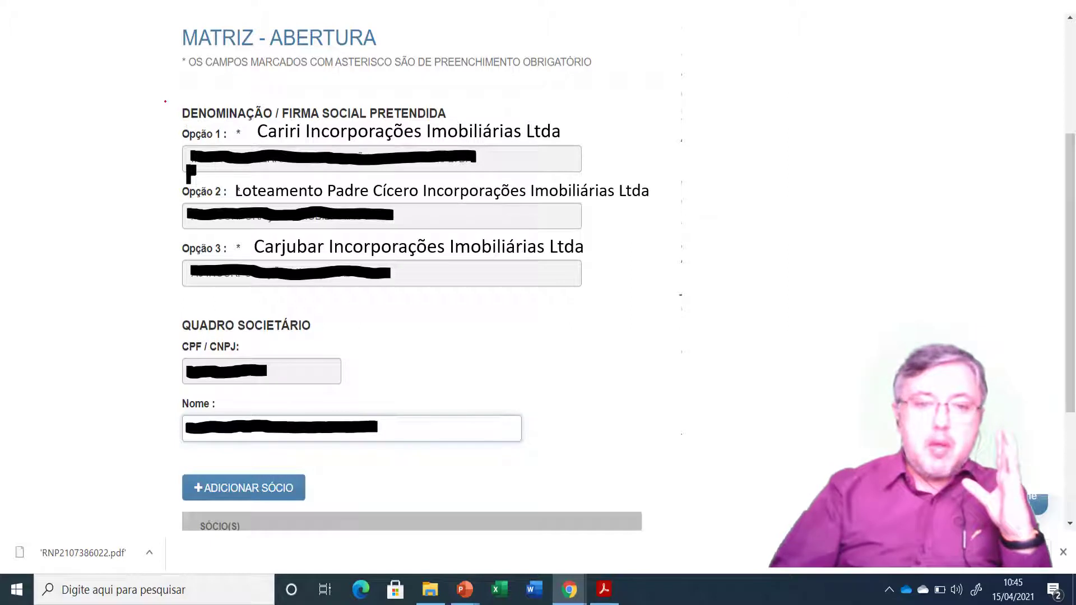
{"action": "mouse_move", "coordinate": [179, 101]}
{"action": "left_mouse_down"}
{"action": "mouse_move", "coordinate": [157, 129]}
{"action": "mouse_move", "coordinate": [167, 182]}
{"action": "mouse_move", "coordinate": [150, 194]}
{"action": "mouse_move", "coordinate": [171, 227]}
{"action": "mouse_move", "coordinate": [166, 320]}
{"action": "mouse_move", "coordinate": [196, 331]}
{"action": "left_mouse_up"}
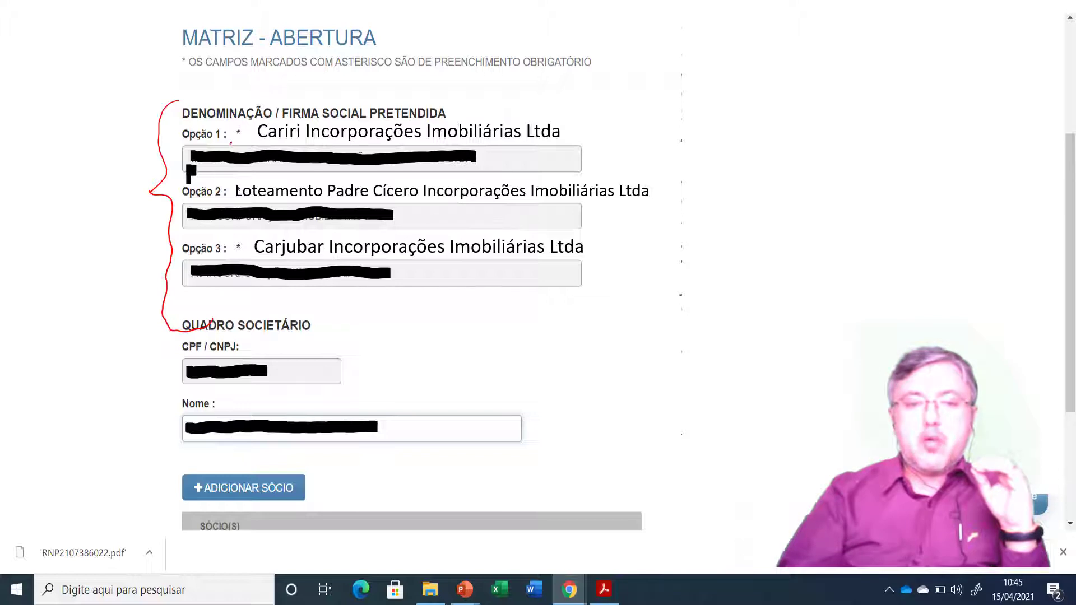
{"action": "left_click_drag", "start_coordinate": [229, 143], "coordinate": [247, 139]}
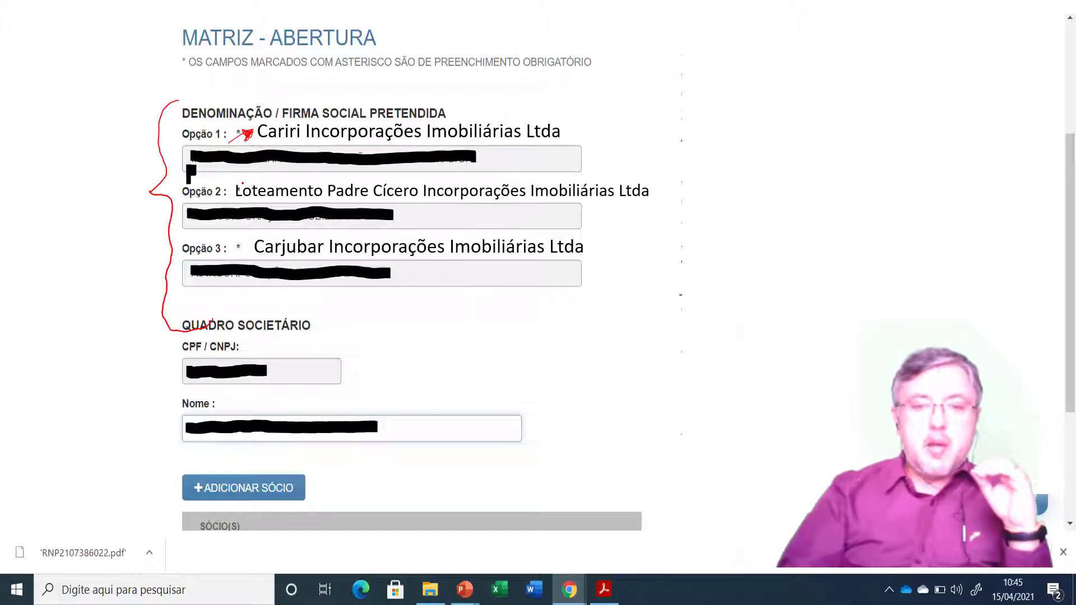
{"action": "left_click_drag", "start_coordinate": [215, 207], "coordinate": [232, 198]}
{"action": "left_click_drag", "start_coordinate": [231, 191], "coordinate": [223, 191]}
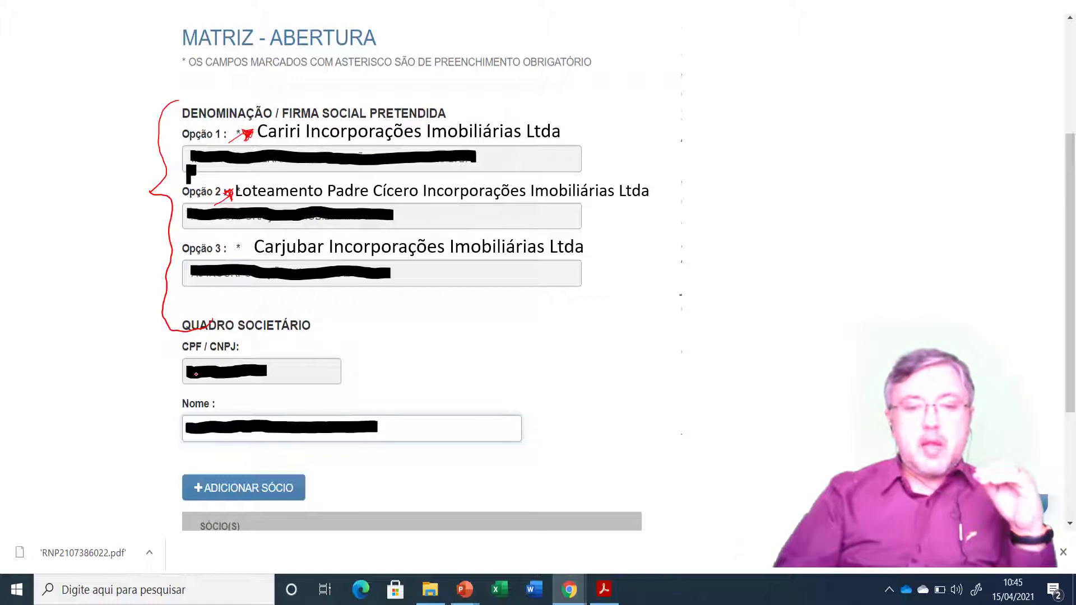
{"action": "mouse_move", "coordinate": [196, 373]}
{"action": "left_mouse_down"}
{"action": "mouse_move", "coordinate": [251, 365]}
{"action": "mouse_move", "coordinate": [262, 375]}
{"action": "left_mouse_up"}
{"action": "left_click_drag", "start_coordinate": [197, 432], "coordinate": [305, 427]}
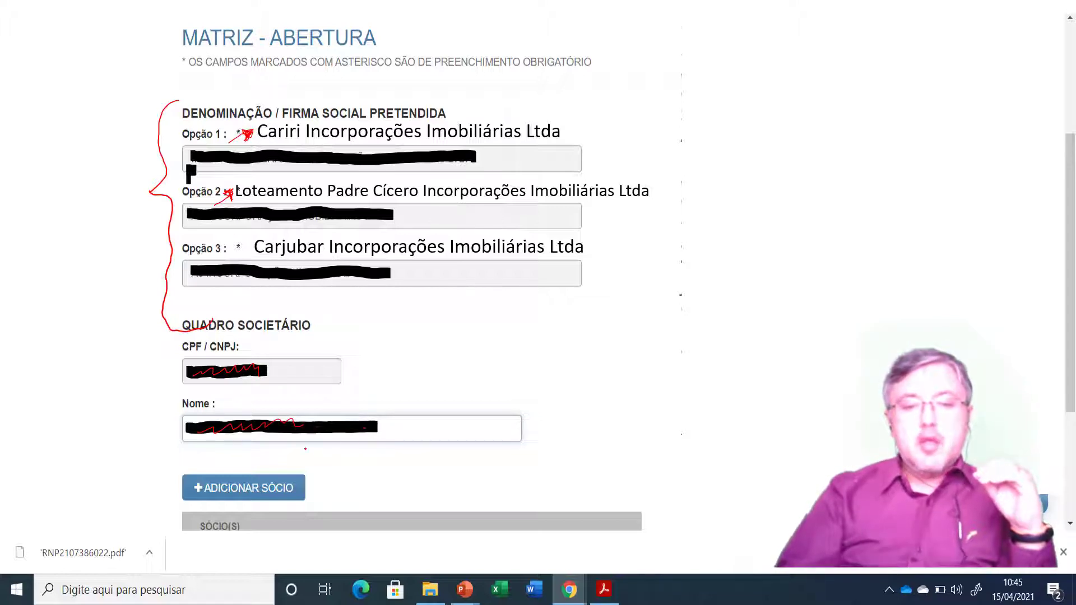
{"action": "mouse_move", "coordinate": [212, 470]}
{"action": "left_mouse_down"}
{"action": "mouse_move", "coordinate": [186, 478]}
{"action": "mouse_move", "coordinate": [207, 498]}
{"action": "mouse_move", "coordinate": [292, 495]}
{"action": "mouse_move", "coordinate": [311, 464]}
{"action": "mouse_move", "coordinate": [269, 475]}
{"action": "left_mouse_up"}
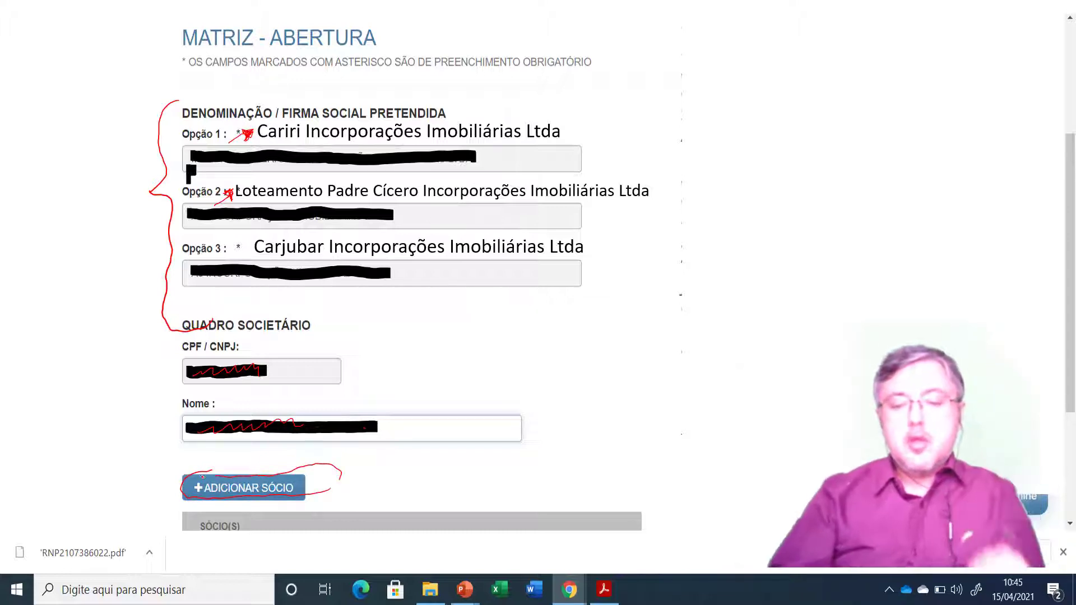
Circle Adicionar Sócio in red ink, and on the following slide mark the added partner's name and CPF/CNPJ and point out Avançar.
{"action": "left_click_drag", "start_coordinate": [197, 472], "coordinate": [170, 470]}
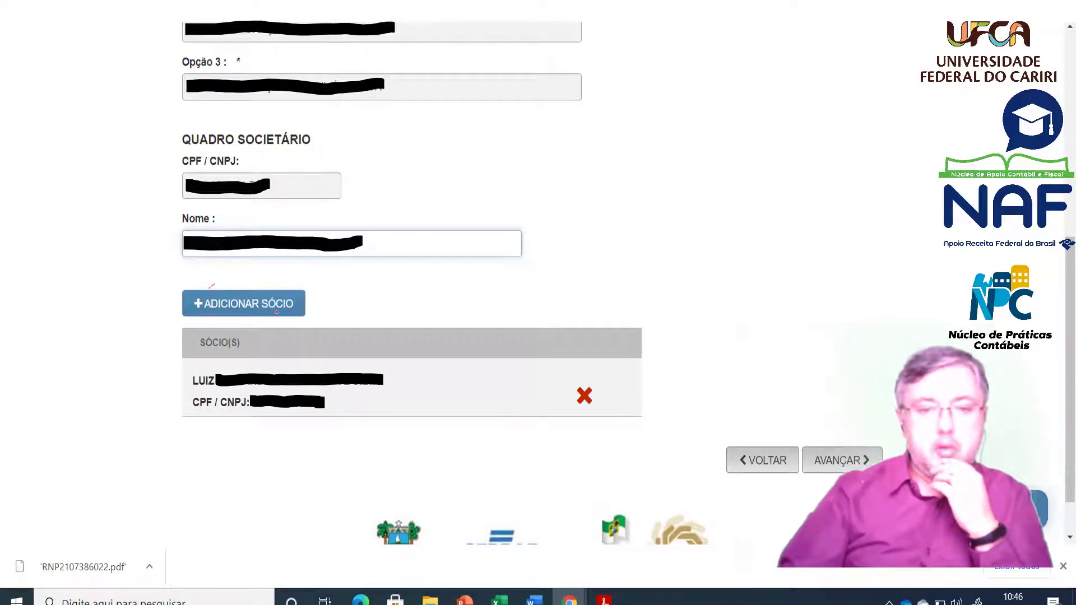
{"action": "left_click_drag", "start_coordinate": [268, 370], "coordinate": [343, 381]}
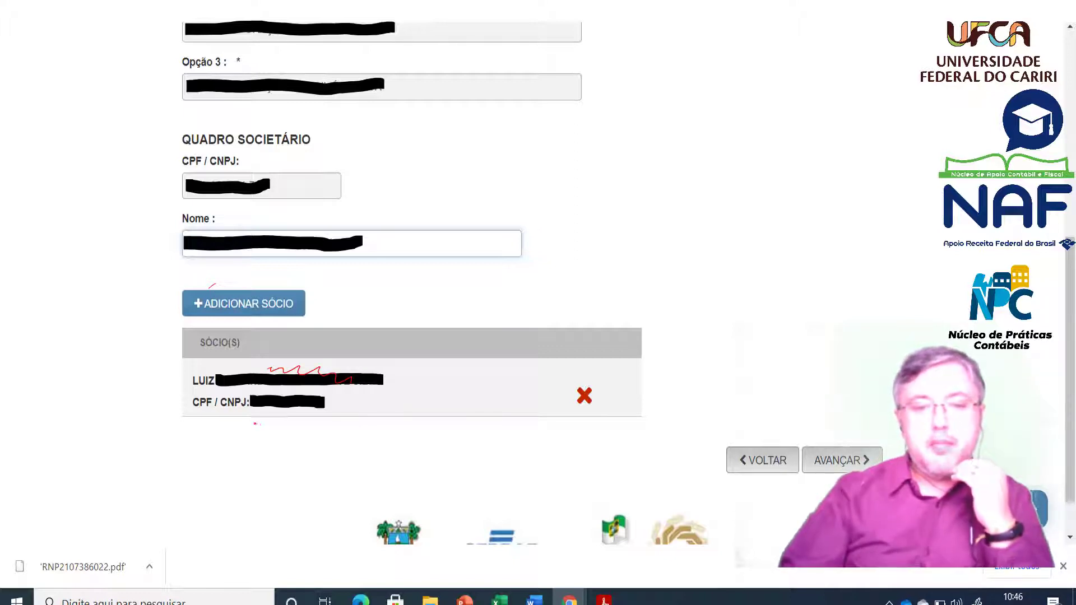
{"action": "left_click_drag", "start_coordinate": [261, 406], "coordinate": [308, 401]}
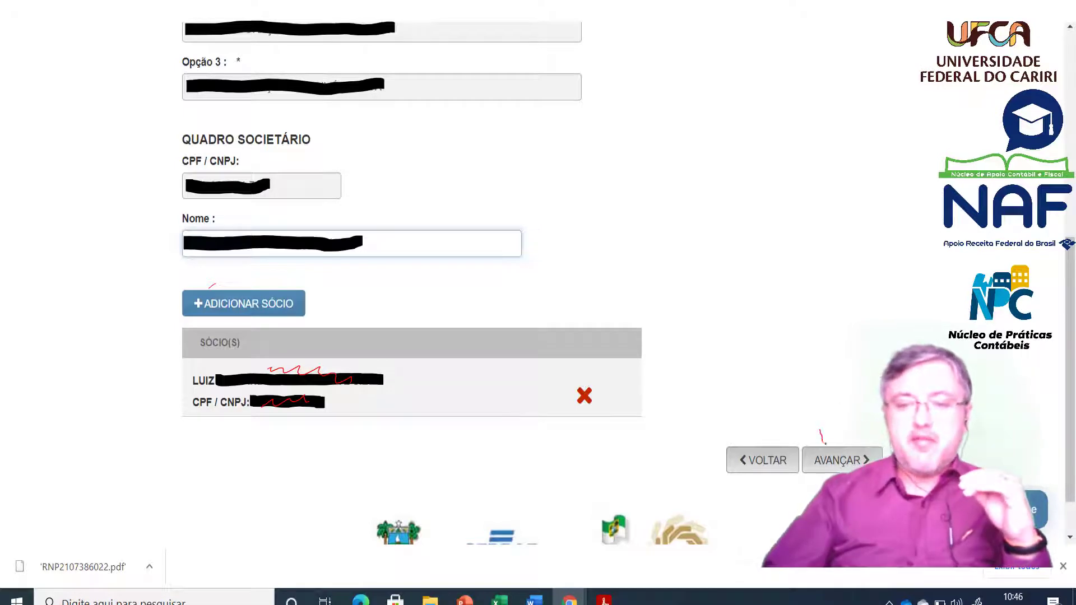
{"action": "left_click_drag", "start_coordinate": [828, 407], "coordinate": [833, 393]}
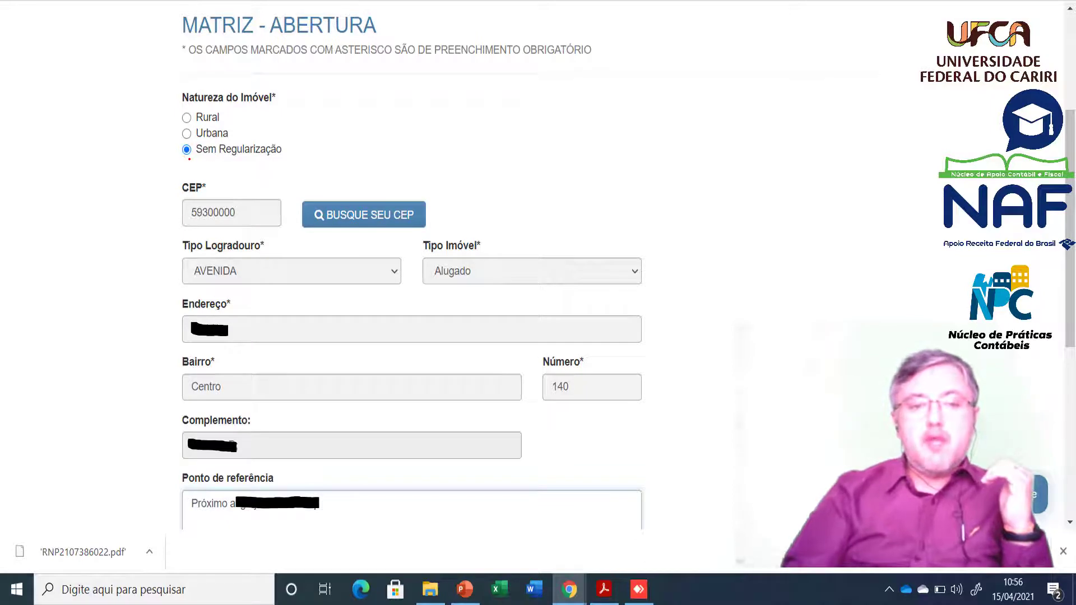
On the address slide, underline Sem Regularização and the CEP value in red, and draw arrows to Avenida and Alugado.
{"action": "left_click_drag", "start_coordinate": [190, 160], "coordinate": [298, 156]}
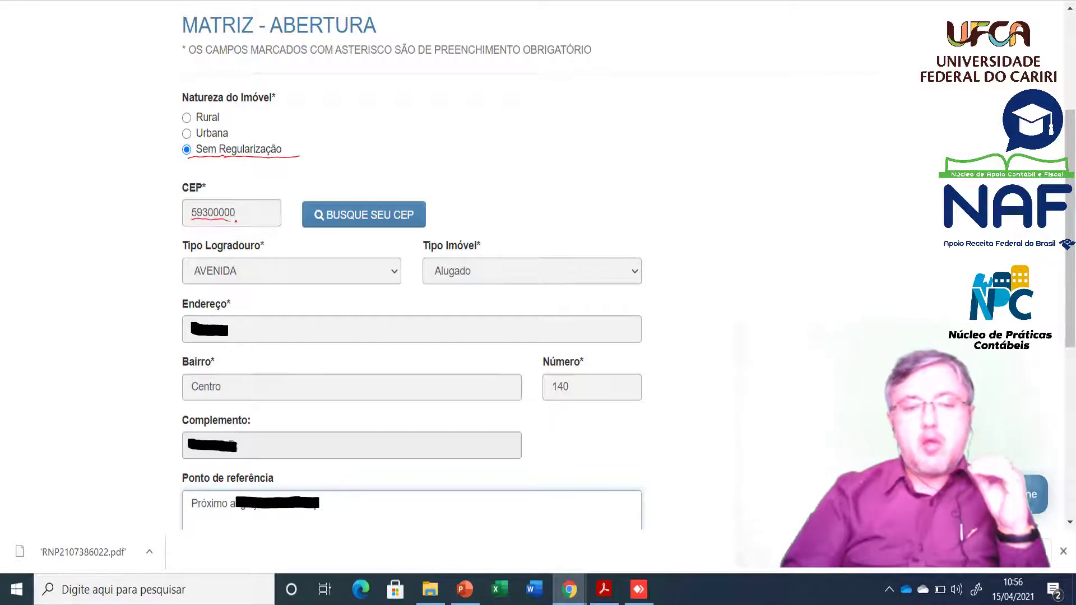
{"action": "left_click_drag", "start_coordinate": [212, 219], "coordinate": [241, 220]}
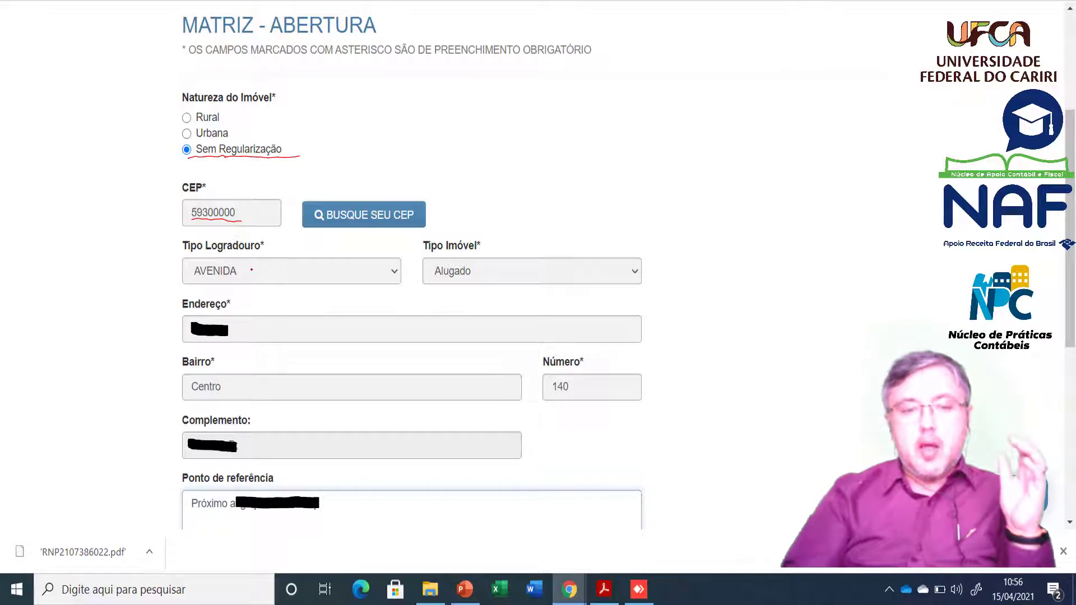
{"action": "left_click_drag", "start_coordinate": [252, 268], "coordinate": [281, 259]}
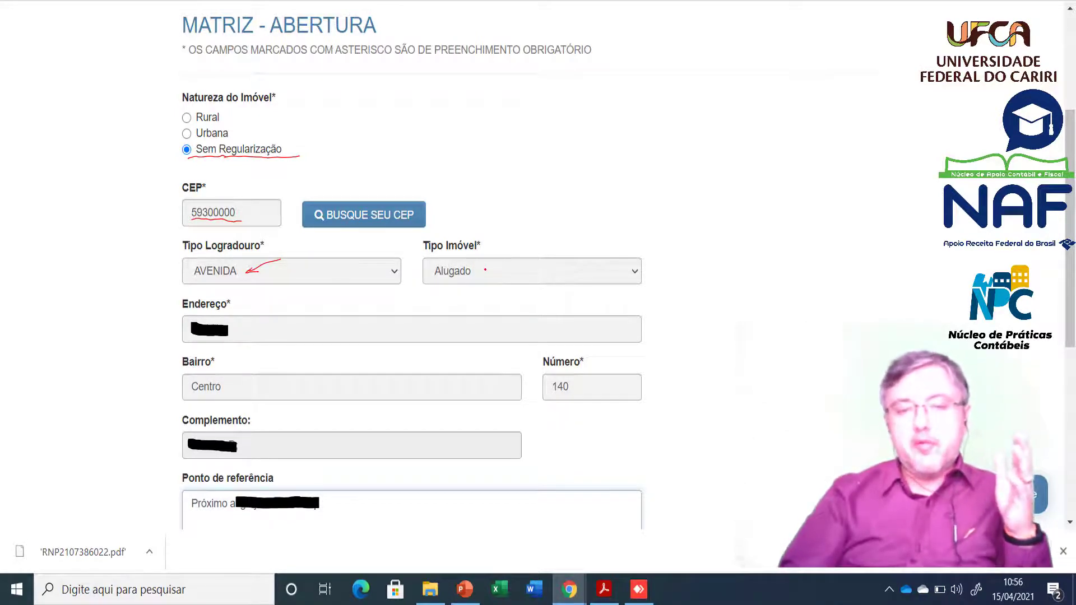
{"action": "mouse_move", "coordinate": [488, 264]}
{"action": "left_mouse_down"}
{"action": "mouse_move", "coordinate": [478, 270]}
{"action": "mouse_move", "coordinate": [505, 267]}
{"action": "left_mouse_up"}
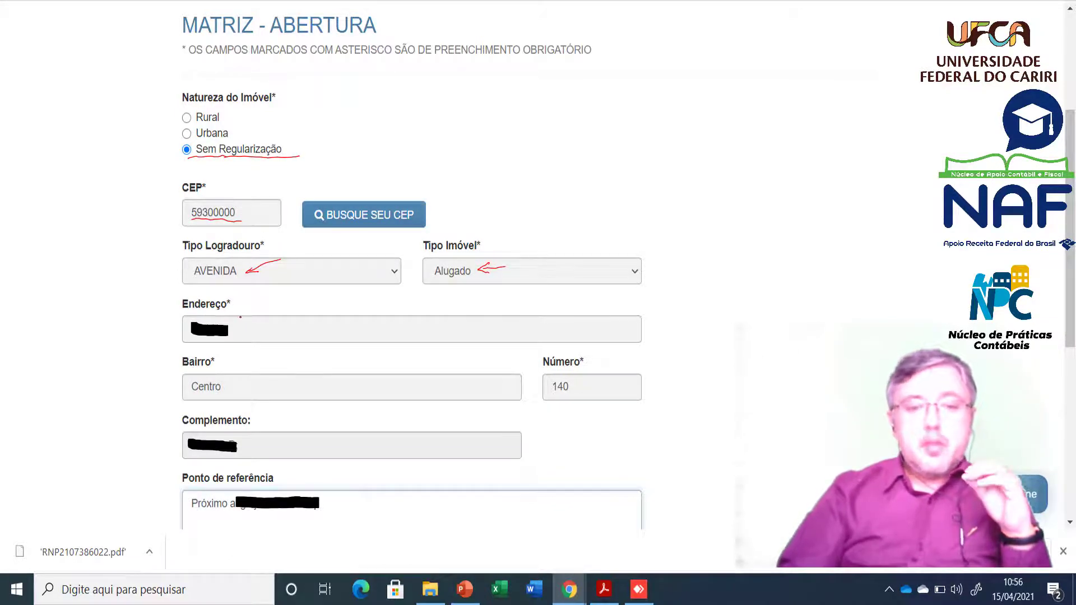
Mark the Endereço, Bairro and Número entries in red ink and draw an arrow to Ponto de referência.
{"action": "left_click_drag", "start_coordinate": [239, 332], "coordinate": [291, 327]}
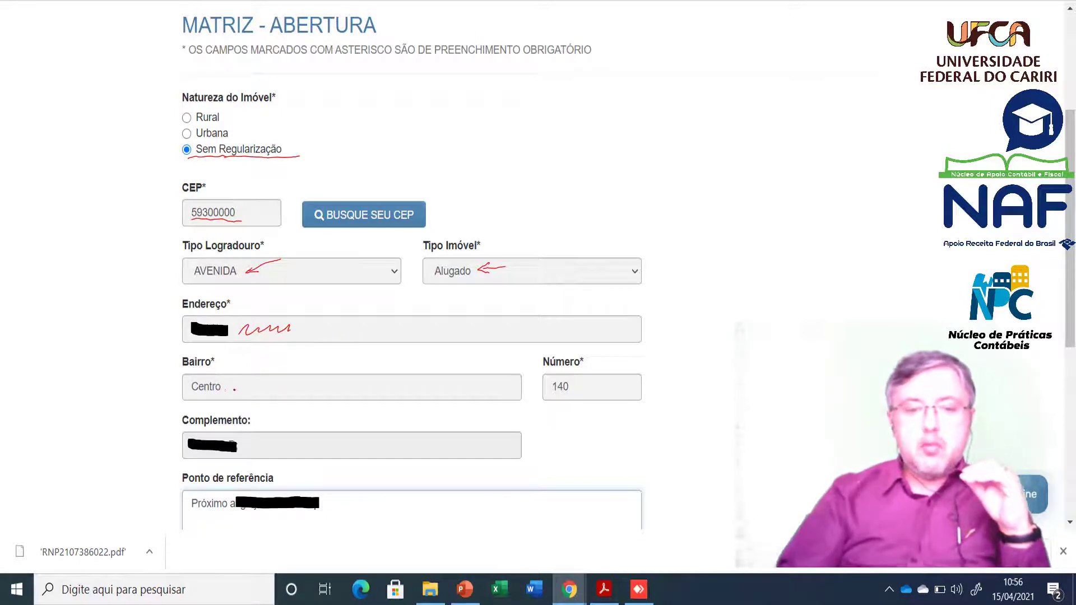
{"action": "left_click_drag", "start_coordinate": [193, 395], "coordinate": [234, 393]}
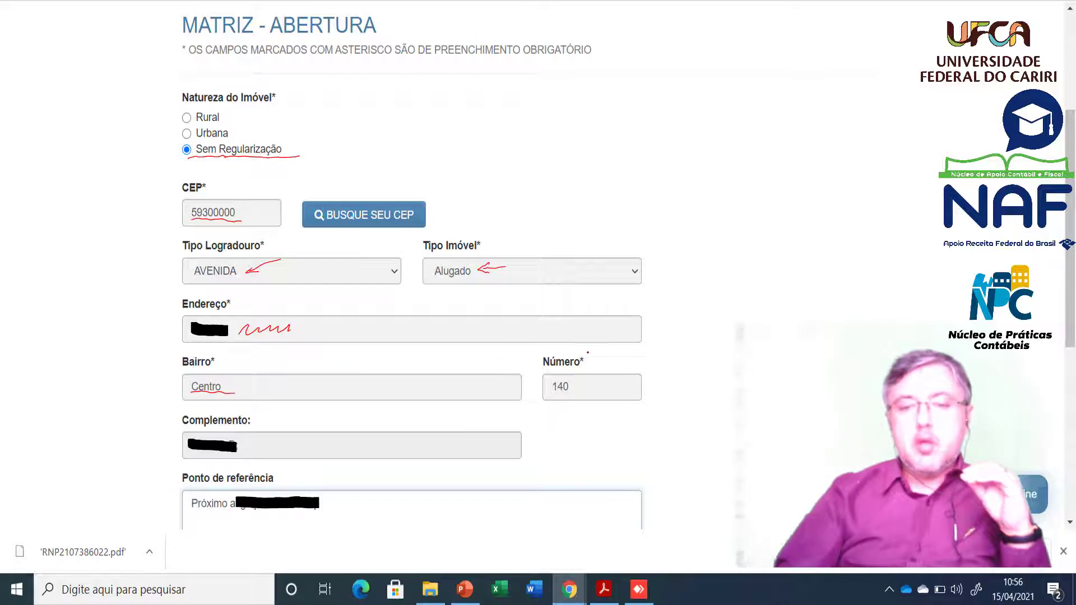
{"action": "left_click_drag", "start_coordinate": [552, 393], "coordinate": [578, 391]}
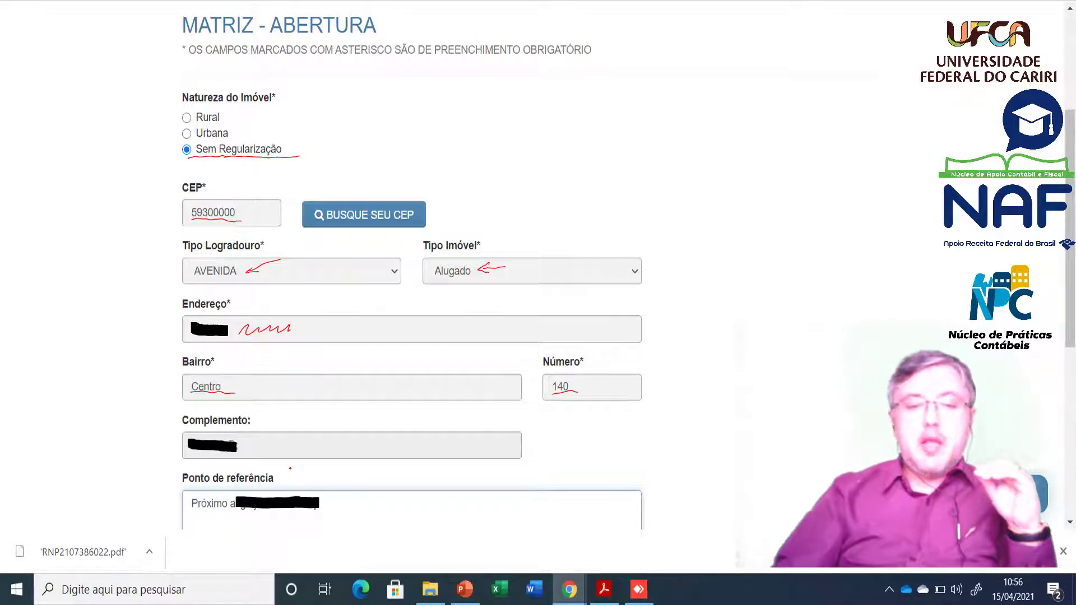
{"action": "left_click_drag", "start_coordinate": [282, 475], "coordinate": [306, 466]}
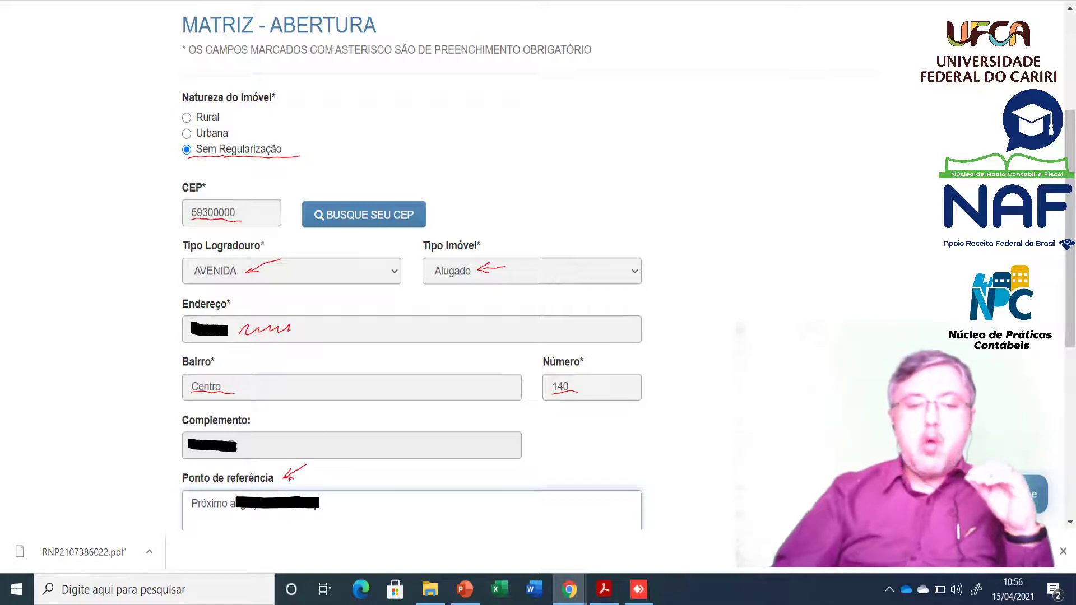
{"action": "left_click_drag", "start_coordinate": [291, 468], "coordinate": [297, 479]}
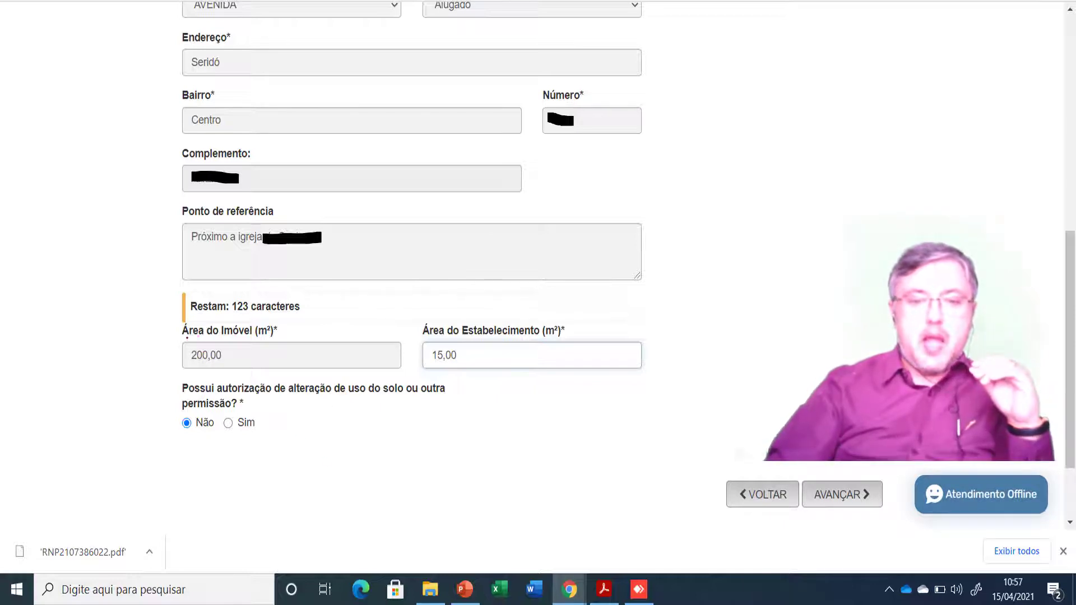
On the property area slide, underline Área do Imóvel and 200,00, circle 15,00, mark Não and draw an arrow to Avançar.
{"action": "left_click_drag", "start_coordinate": [193, 338], "coordinate": [279, 339]}
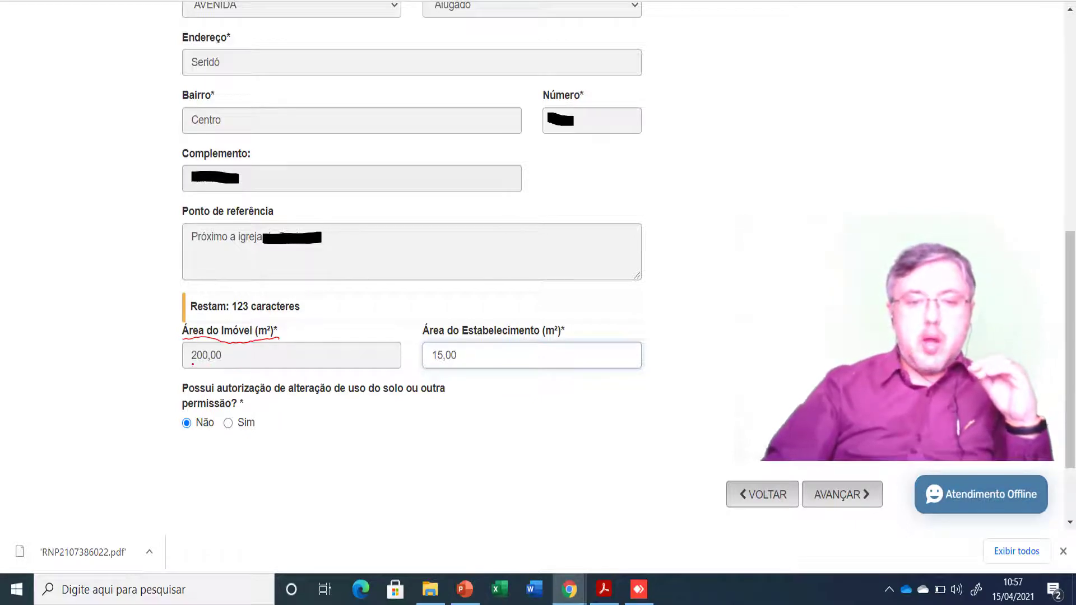
{"action": "left_click_drag", "start_coordinate": [198, 364], "coordinate": [228, 361]}
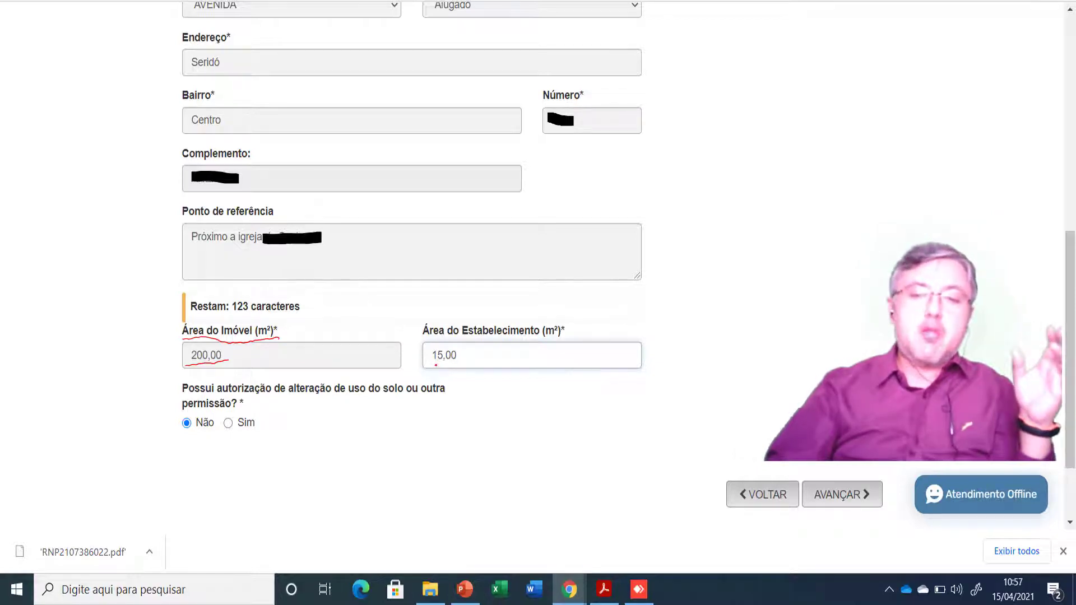
{"action": "mouse_move", "coordinate": [433, 363]}
{"action": "left_mouse_down"}
{"action": "mouse_move", "coordinate": [463, 356]}
{"action": "mouse_move", "coordinate": [449, 346]}
{"action": "mouse_move", "coordinate": [430, 356]}
{"action": "left_mouse_up"}
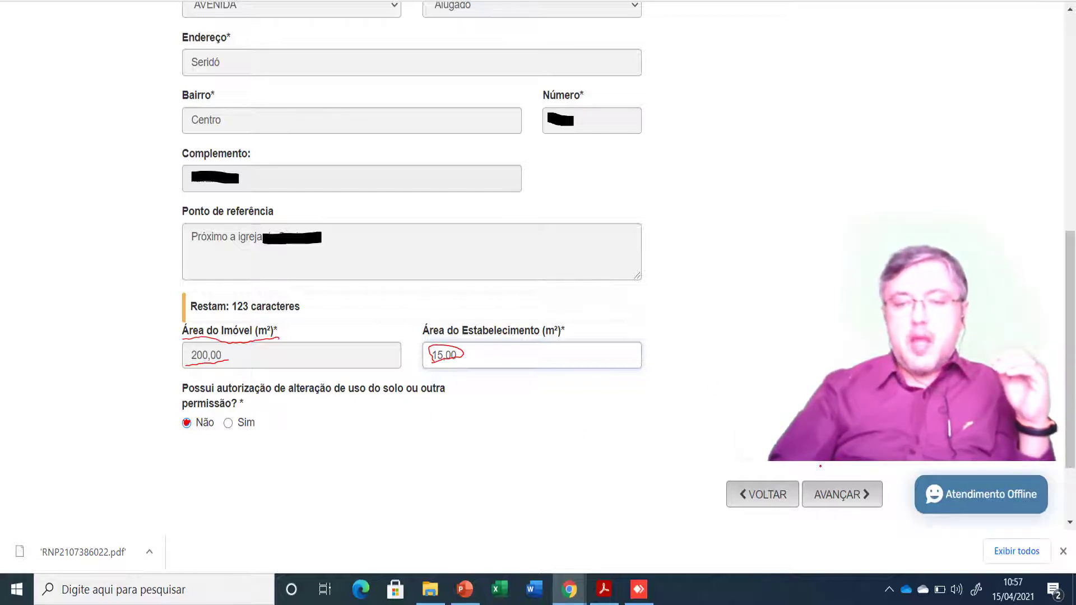
{"action": "left_click_drag", "start_coordinate": [835, 475], "coordinate": [830, 461]}
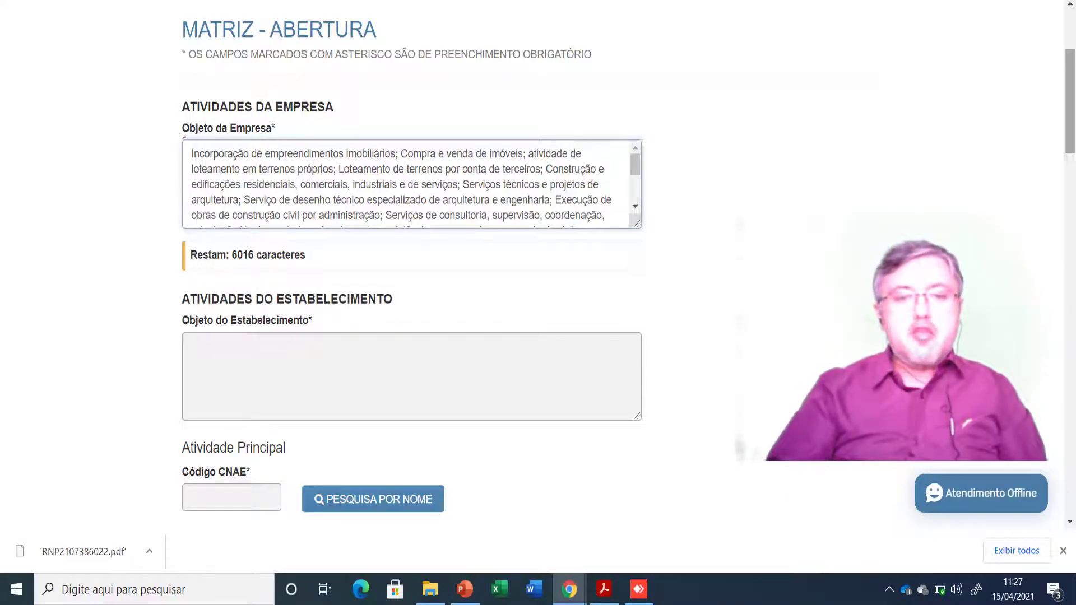
On the company activities slide, circle Objeto da Empresa, underline "Compra e venda de imóveis" and draw an arrow to the description box.
{"action": "mouse_move", "coordinate": [178, 133]}
{"action": "left_mouse_down"}
{"action": "mouse_move", "coordinate": [255, 139]}
{"action": "mouse_move", "coordinate": [301, 114]}
{"action": "mouse_move", "coordinate": [123, 127]}
{"action": "mouse_move", "coordinate": [157, 138]}
{"action": "left_mouse_up"}
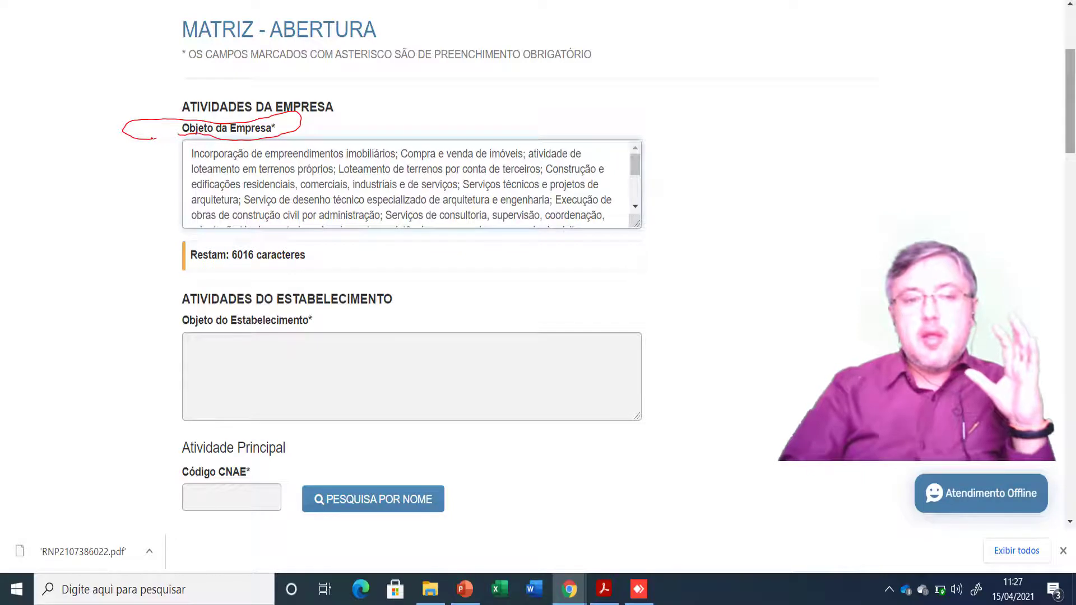
{"action": "left_click_drag", "start_coordinate": [154, 138], "coordinate": [187, 135]}
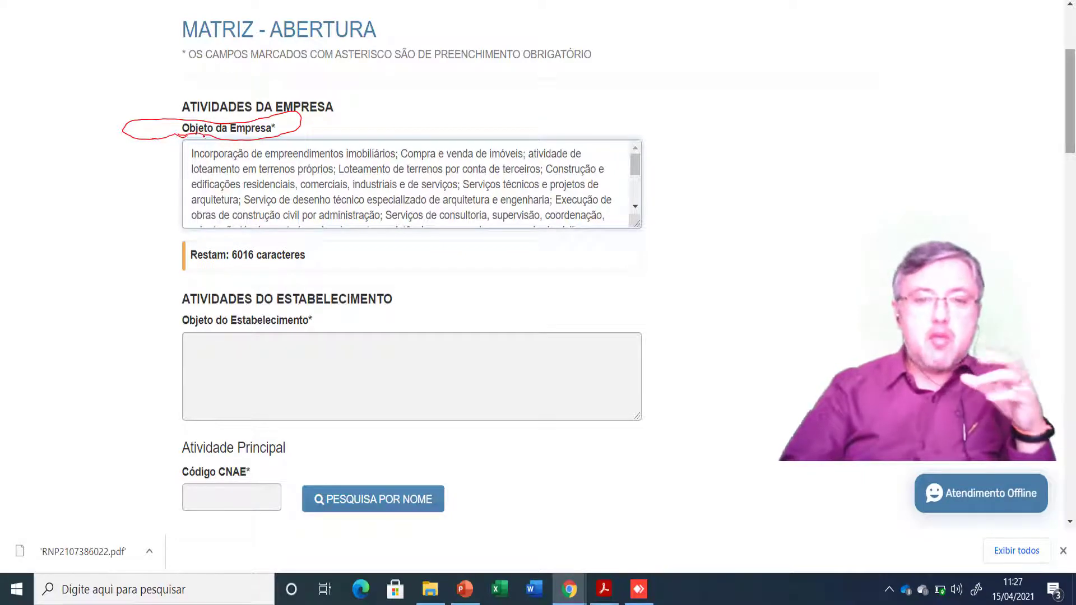
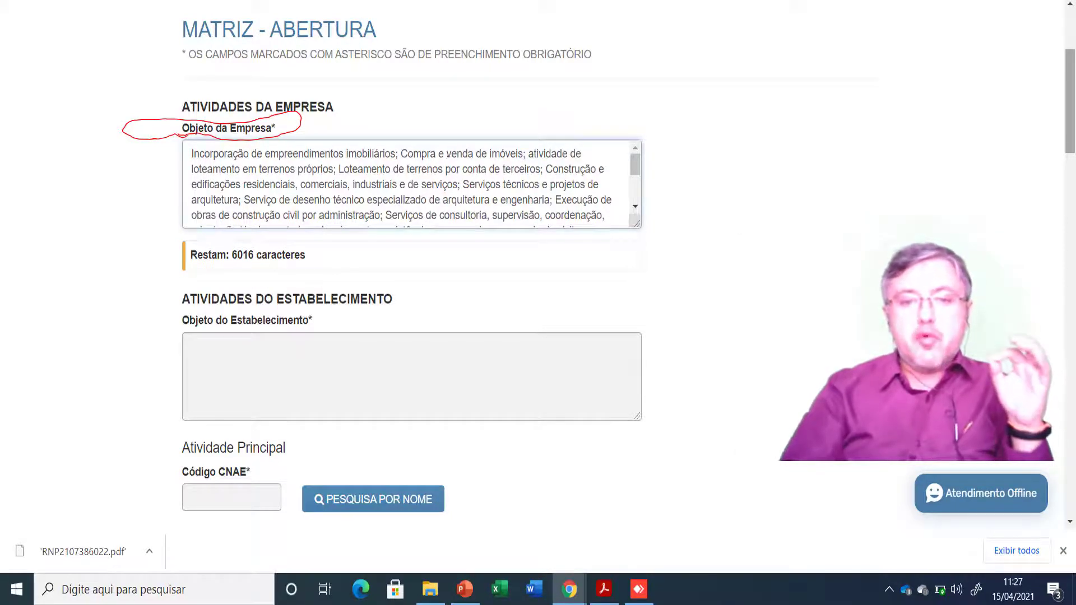
{"action": "left_click_drag", "start_coordinate": [399, 163], "coordinate": [543, 156]}
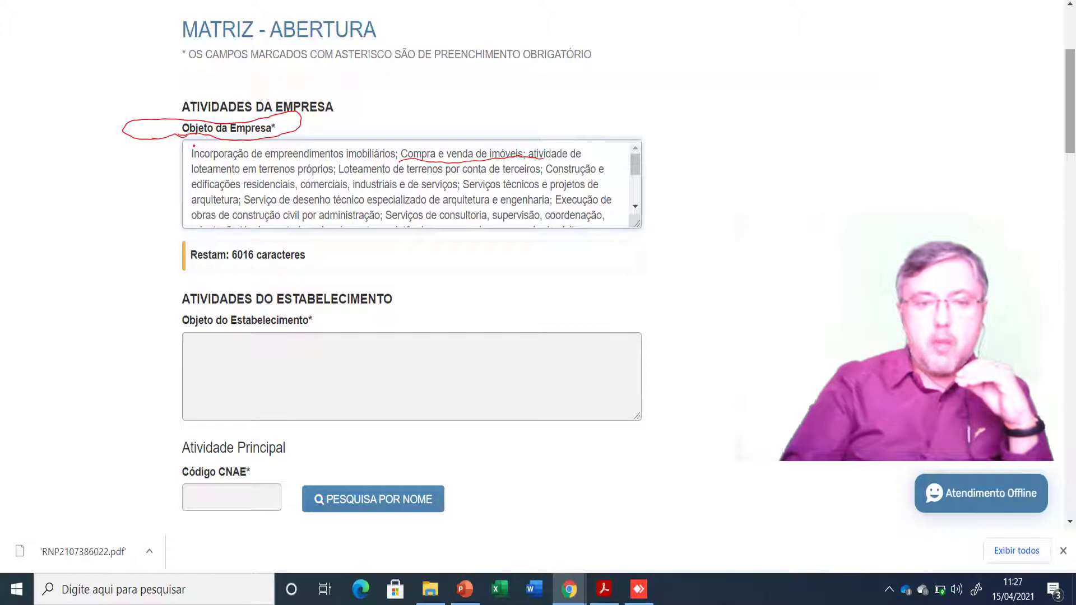
{"action": "mouse_move", "coordinate": [119, 216]}
{"action": "left_mouse_down"}
{"action": "mouse_move", "coordinate": [166, 187]}
{"action": "mouse_move", "coordinate": [157, 218]}
{"action": "left_mouse_up"}
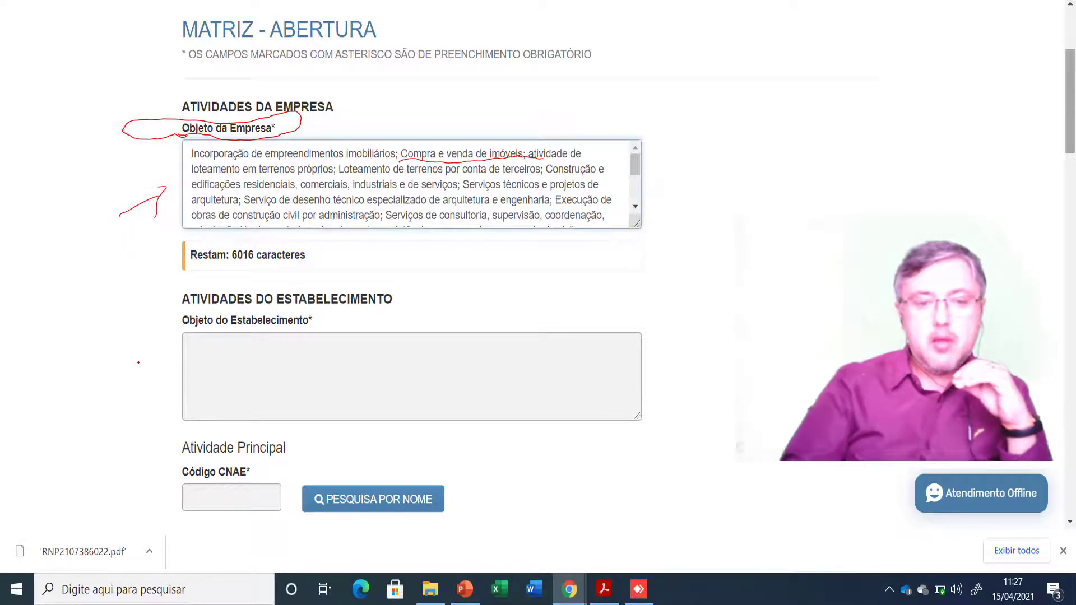
Draw an arrow to the Objeto do Estabelecimento box, scribble in the main Código CNAE field and point an arrow at Pesquisa por Nome.
{"action": "mouse_move", "coordinate": [139, 363]}
{"action": "left_mouse_down"}
{"action": "mouse_move", "coordinate": [170, 391]}
{"action": "mouse_move", "coordinate": [163, 363]}
{"action": "left_mouse_up"}
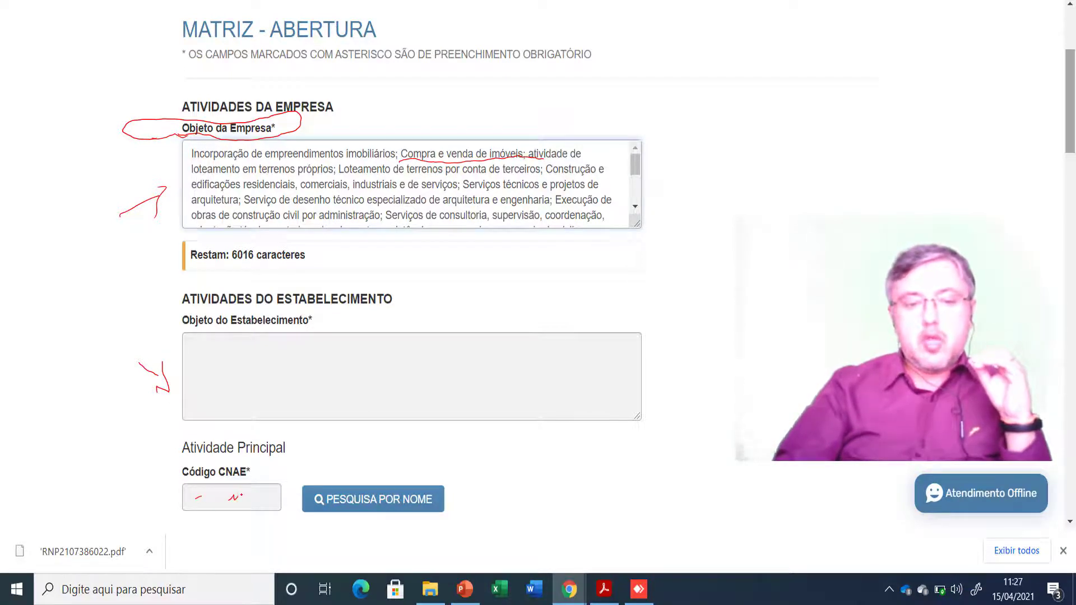
{"action": "left_click_drag", "start_coordinate": [245, 498], "coordinate": [260, 493]}
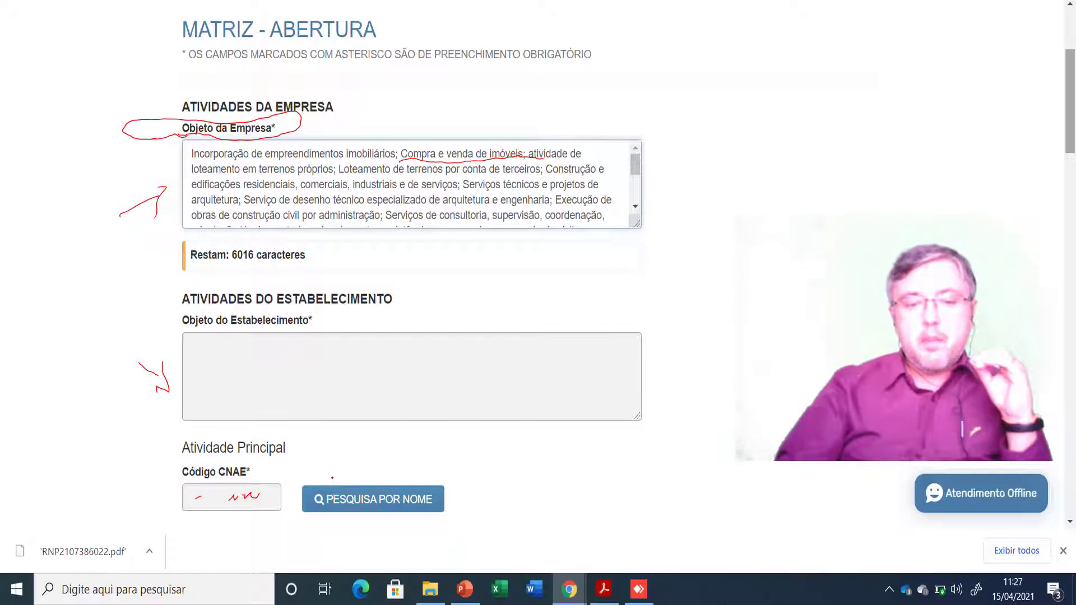
{"action": "mouse_move", "coordinate": [332, 477]}
{"action": "left_mouse_down"}
{"action": "mouse_move", "coordinate": [342, 472]}
{"action": "mouse_move", "coordinate": [326, 450]}
{"action": "left_mouse_up"}
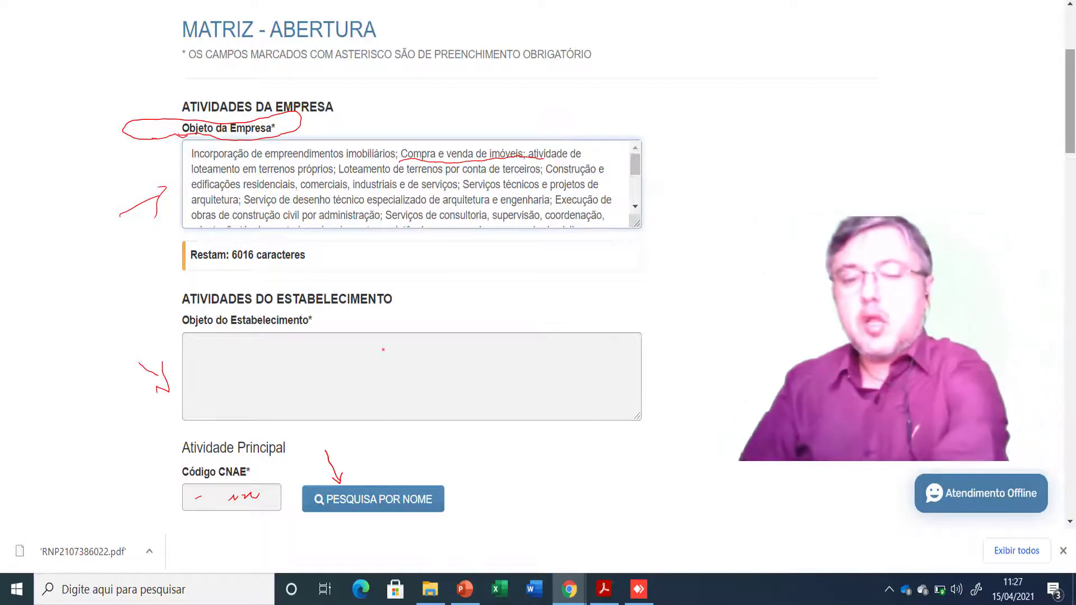
Advance to the CNAE activities slide and underline Atividade Principal, the code 4110-7/00 and Incorporação de empreendimentos imobiliários.
{"action": "scroll", "coordinate": [328, 448], "scroll_direction": "down", "scroll_amount": 8}
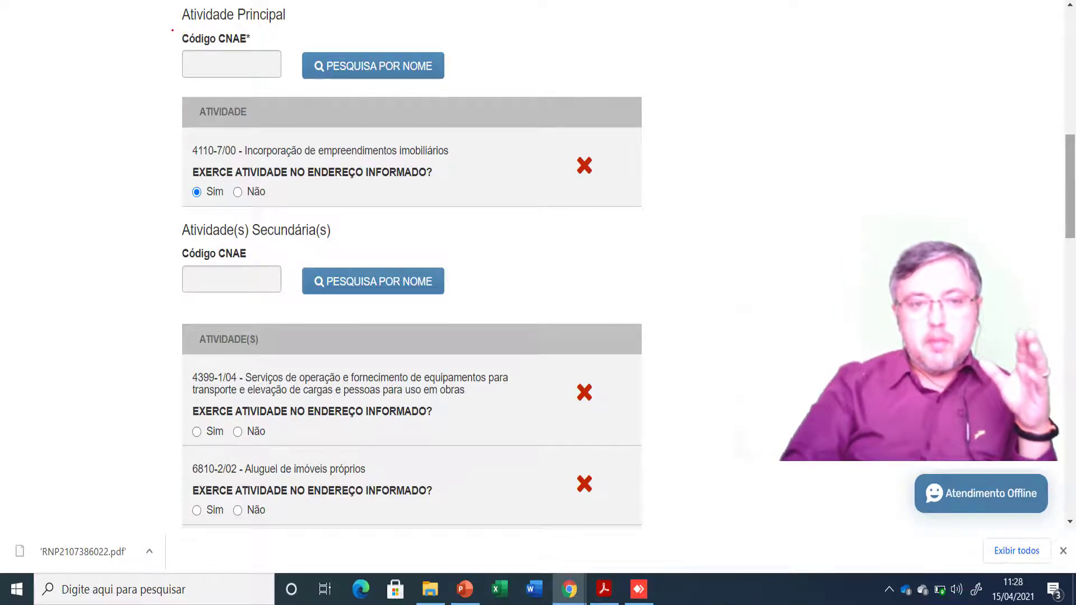
{"action": "left_click_drag", "start_coordinate": [173, 30], "coordinate": [322, 28]}
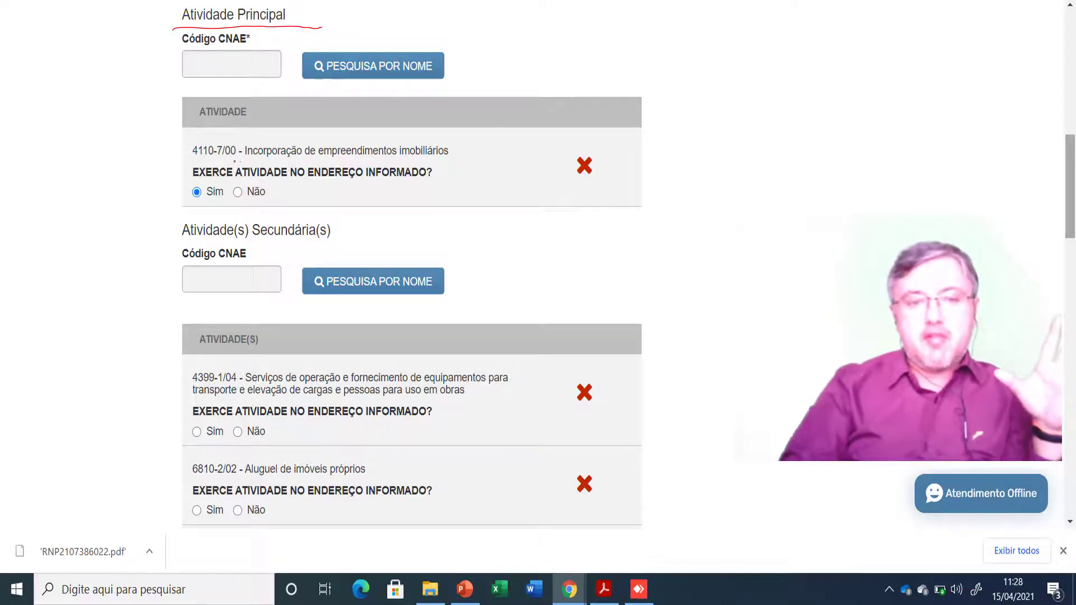
{"action": "left_click_drag", "start_coordinate": [185, 160], "coordinate": [231, 159]}
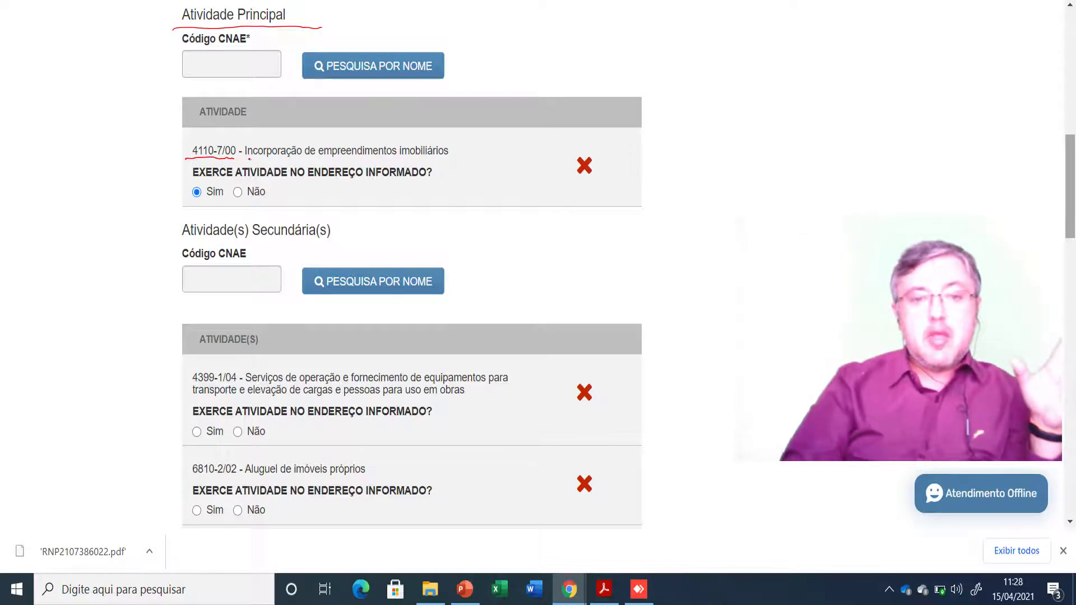
{"action": "left_click_drag", "start_coordinate": [261, 159], "coordinate": [494, 153]}
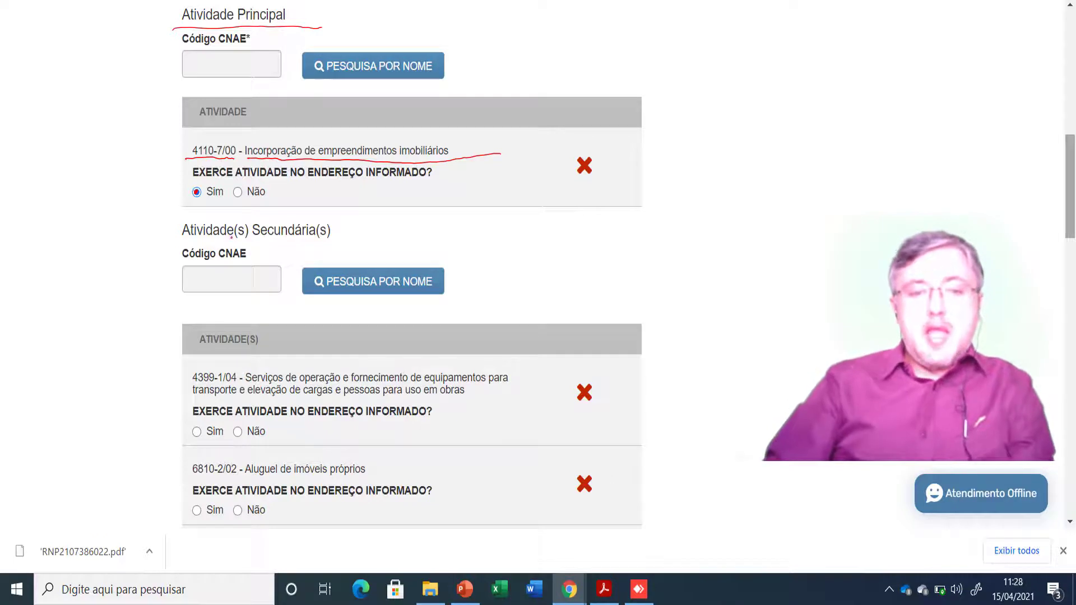
Underline Atividade(s) Secundária(s) and ink in Sim for both listed secondary activities, 4399-1/04 and 6810-2/02.
{"action": "left_click_drag", "start_coordinate": [174, 236], "coordinate": [328, 243]}
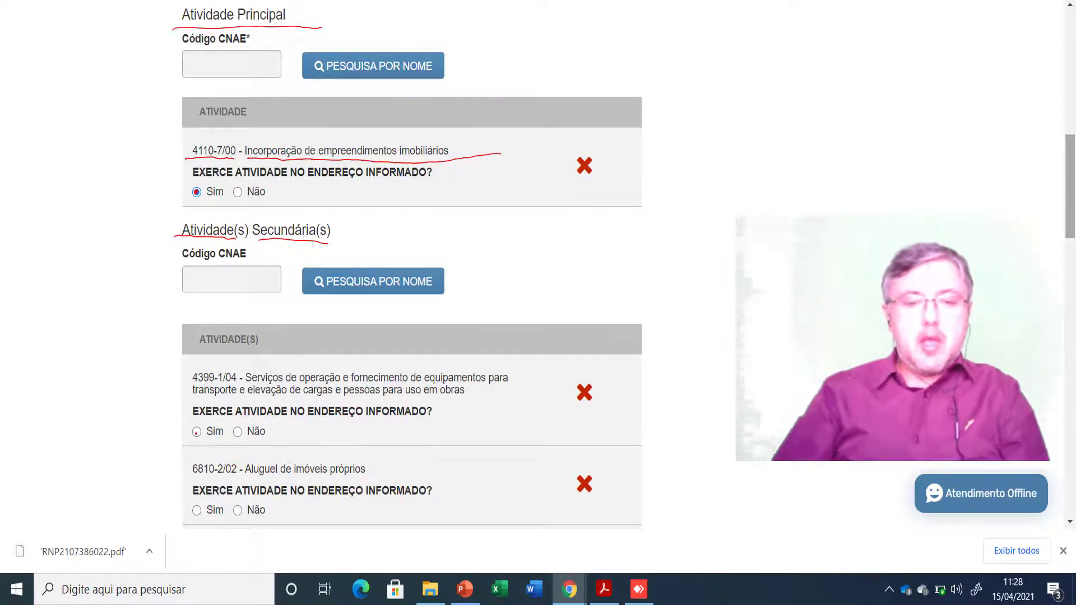
{"action": "left_click", "coordinate": [196, 431]}
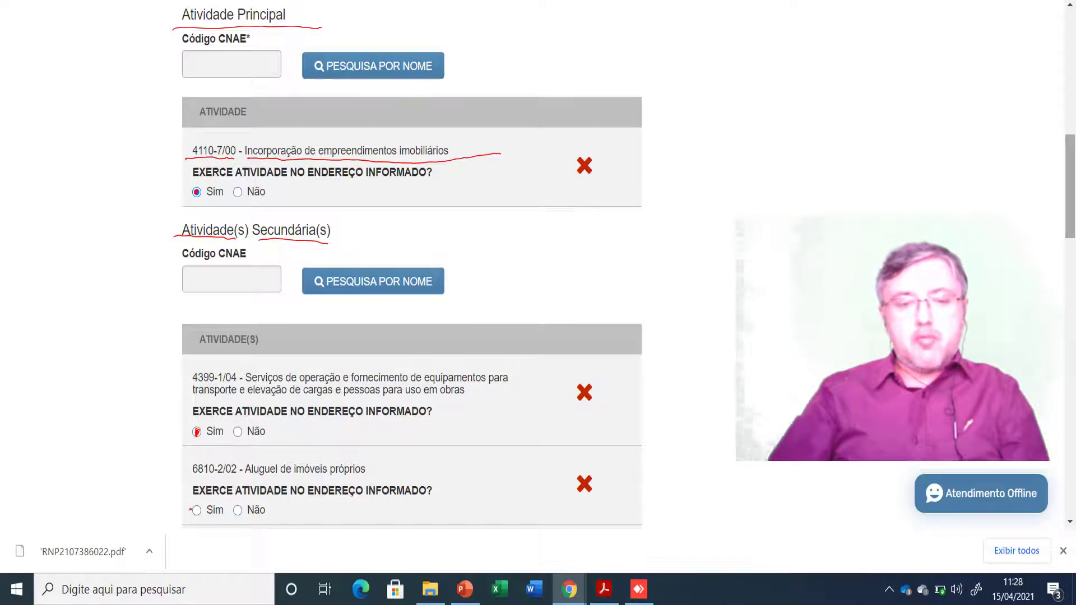
{"action": "left_click", "coordinate": [196, 510]}
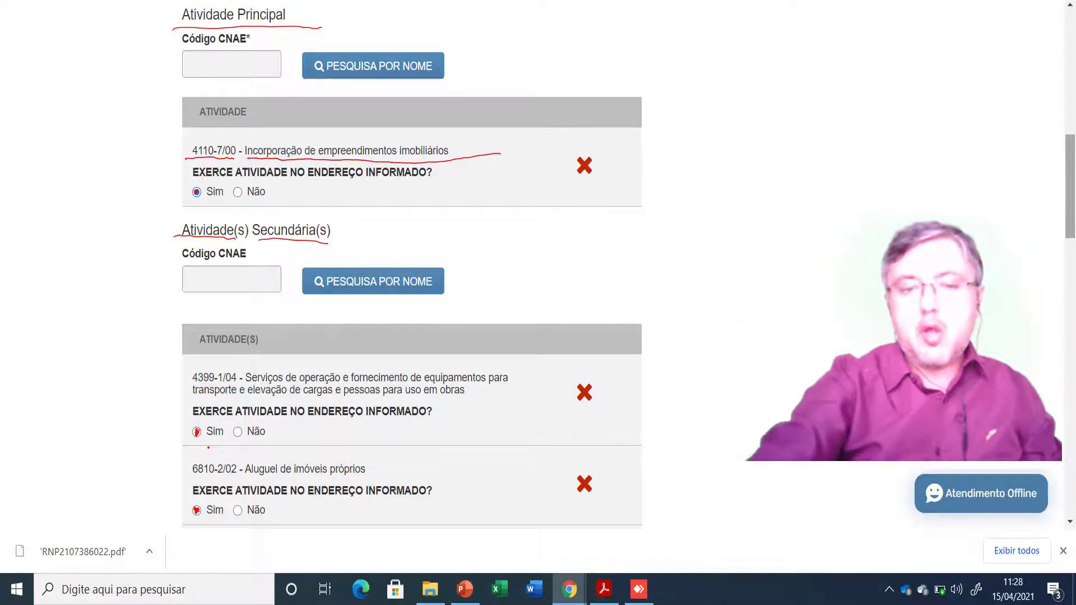
Advance to the Tipo de Unidade slide and underline each unit type from Unidade Produtiva through Garagem in red.
{"action": "scroll", "coordinate": [208, 447], "scroll_direction": "down", "scroll_amount": 3}
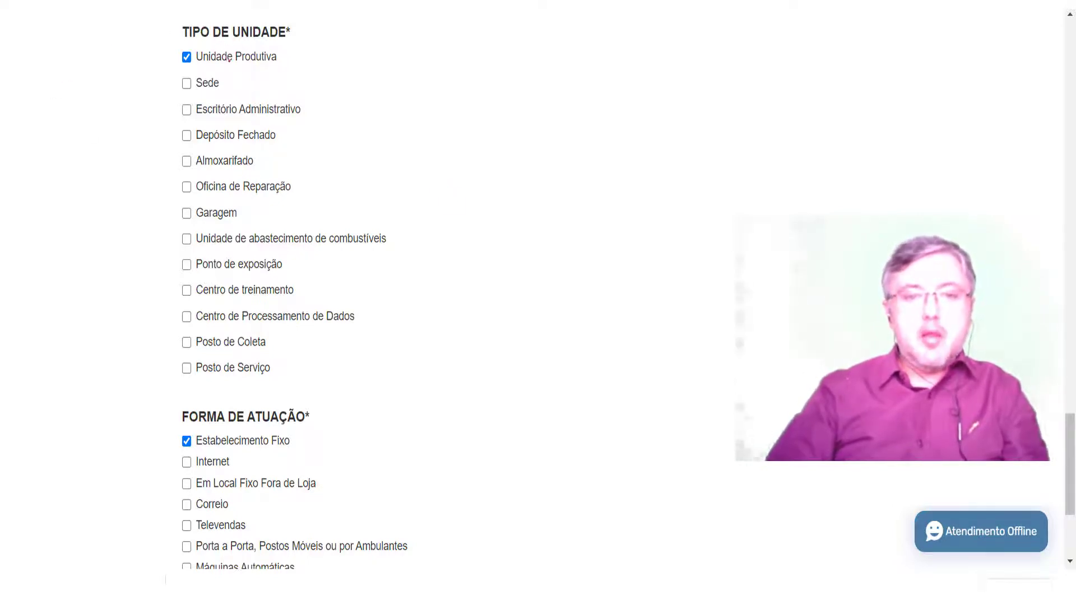
{"action": "left_click_drag", "start_coordinate": [224, 75], "coordinate": [300, 67]}
{"action": "mouse_move", "coordinate": [196, 97]}
{"action": "left_mouse_down"}
{"action": "mouse_move", "coordinate": [226, 95]}
{"action": "mouse_move", "coordinate": [230, 119]}
{"action": "mouse_move", "coordinate": [305, 118]}
{"action": "left_mouse_up"}
{"action": "left_click_drag", "start_coordinate": [199, 144], "coordinate": [279, 144]}
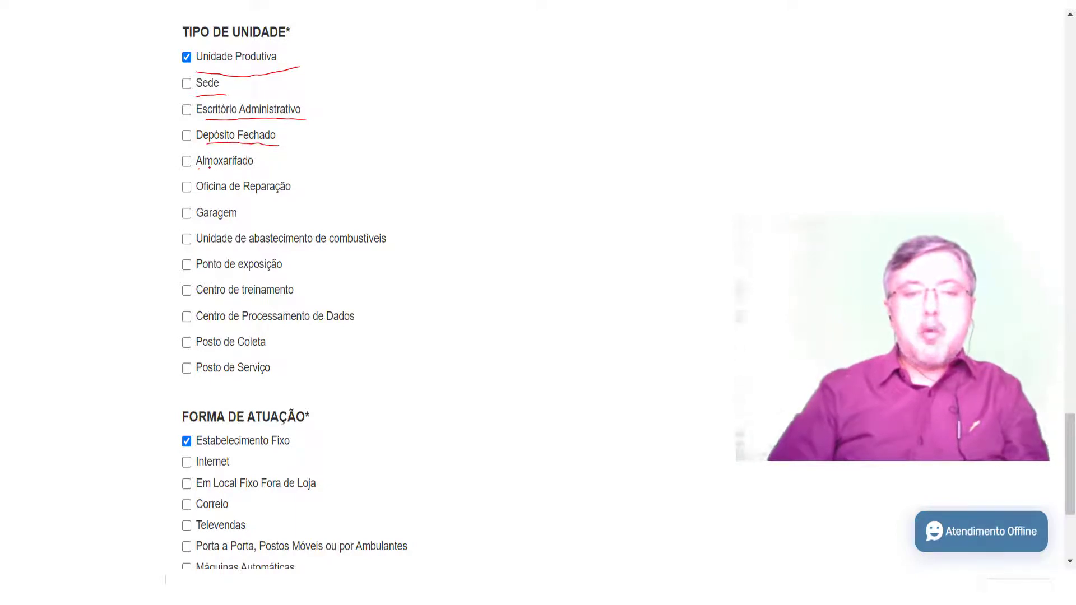
{"action": "left_click_drag", "start_coordinate": [197, 167], "coordinate": [264, 168]}
{"action": "left_click_drag", "start_coordinate": [204, 197], "coordinate": [289, 195]}
{"action": "left_click_drag", "start_coordinate": [203, 225], "coordinate": [254, 222]}
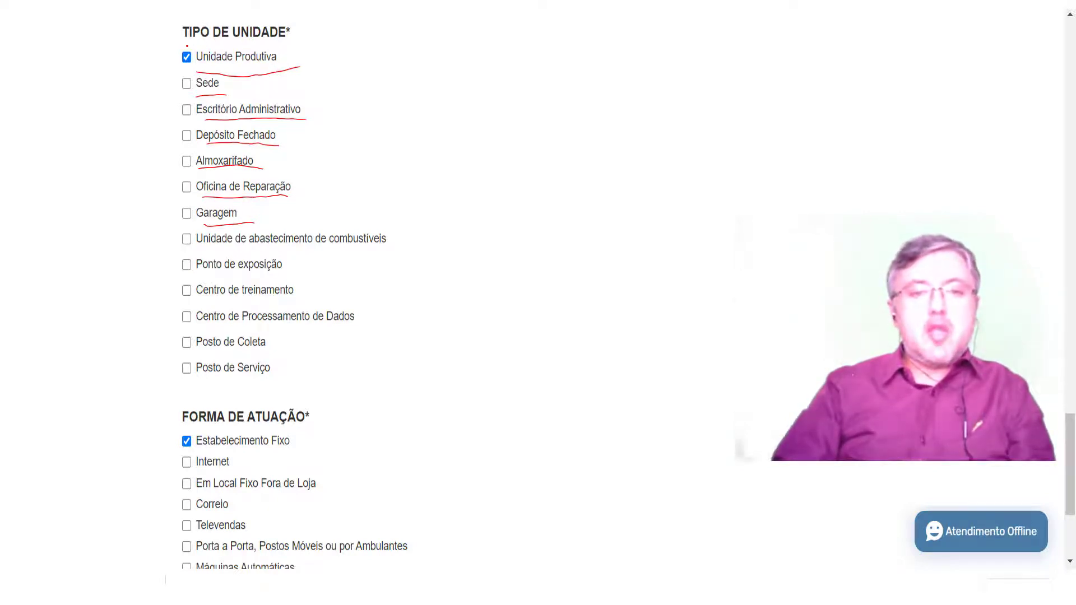
Circle Unidade Produtiva, Sede and Depósito Fechado in red and draw an arrow pointing at Unidade Produtiva.
{"action": "mouse_move", "coordinate": [262, 47]}
{"action": "left_mouse_down"}
{"action": "mouse_move", "coordinate": [183, 45]}
{"action": "mouse_move", "coordinate": [168, 55]}
{"action": "mouse_move", "coordinate": [199, 68]}
{"action": "mouse_move", "coordinate": [288, 64]}
{"action": "mouse_move", "coordinate": [285, 46]}
{"action": "mouse_move", "coordinate": [248, 47]}
{"action": "left_mouse_up"}
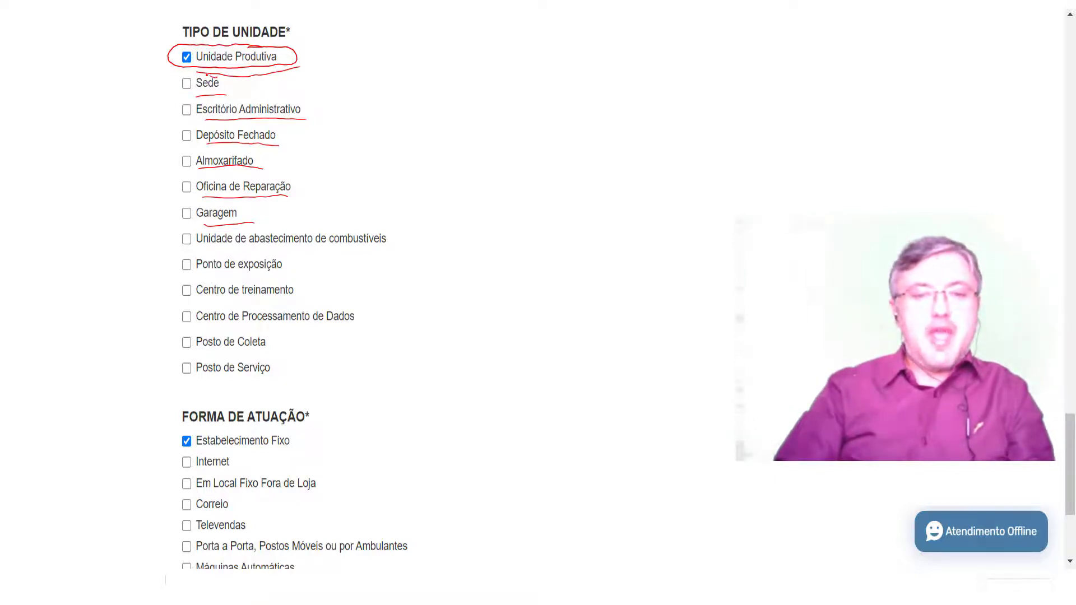
{"action": "mouse_move", "coordinate": [178, 74]}
{"action": "left_mouse_down"}
{"action": "mouse_move", "coordinate": [174, 89]}
{"action": "mouse_move", "coordinate": [193, 91]}
{"action": "mouse_move", "coordinate": [224, 85]}
{"action": "mouse_move", "coordinate": [215, 79]}
{"action": "left_mouse_up"}
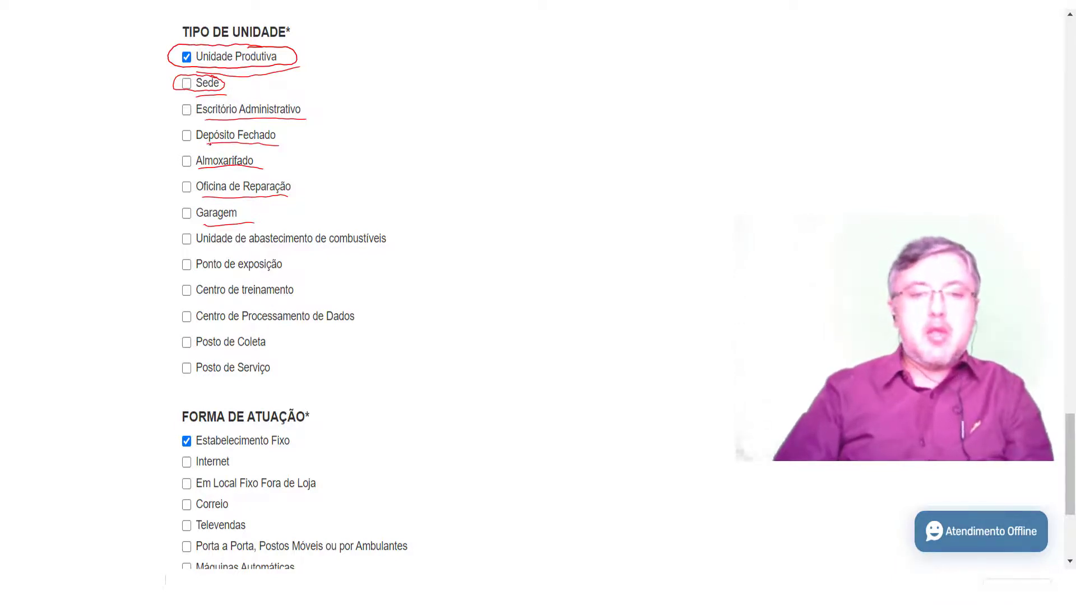
{"action": "mouse_move", "coordinate": [209, 144]}
{"action": "left_mouse_down"}
{"action": "mouse_move", "coordinate": [175, 132]}
{"action": "mouse_move", "coordinate": [291, 124]}
{"action": "mouse_move", "coordinate": [304, 136]}
{"action": "mouse_move", "coordinate": [281, 152]}
{"action": "mouse_move", "coordinate": [256, 139]}
{"action": "left_mouse_up"}
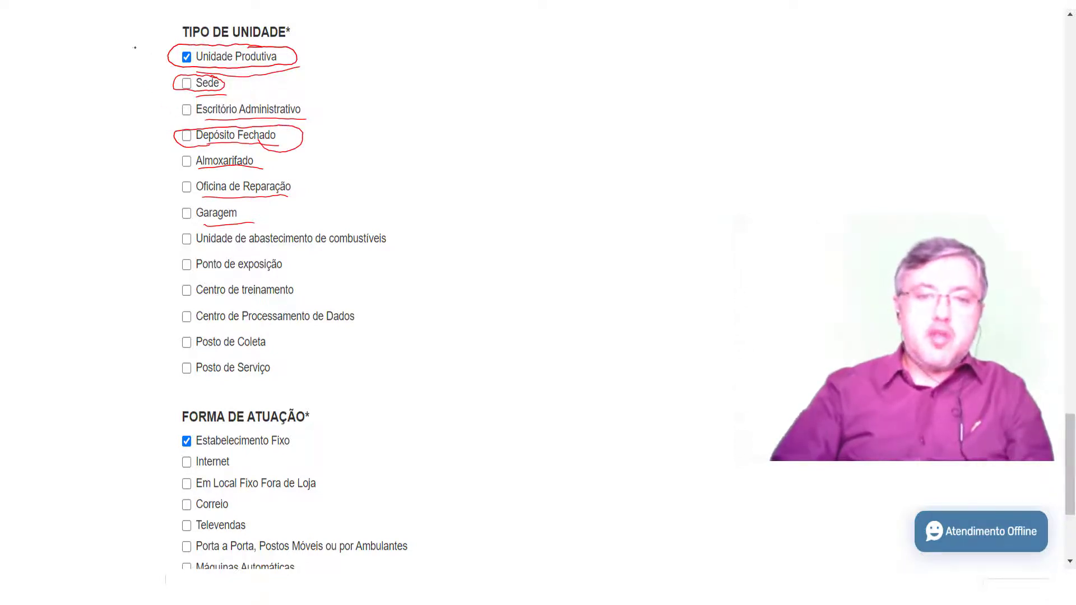
{"action": "mouse_move", "coordinate": [128, 54]}
{"action": "left_mouse_down"}
{"action": "mouse_move", "coordinate": [161, 55]}
{"action": "mouse_move", "coordinate": [151, 56]}
{"action": "left_mouse_up"}
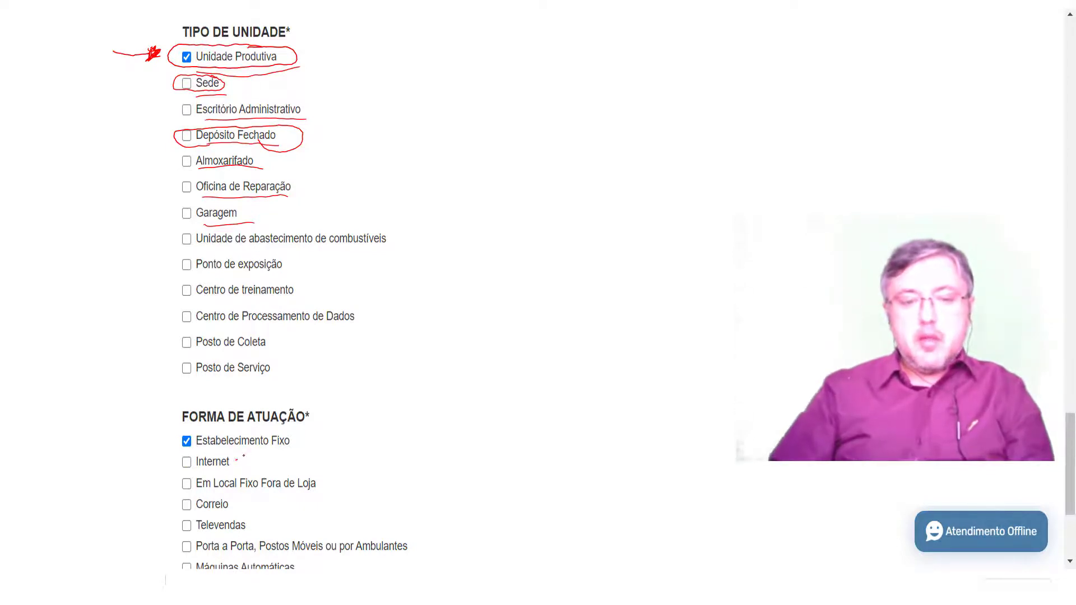
Draw red tick marks beside Internet and Em Local Fixo Fora de Loja under Forma de Atuação.
{"action": "left_click_drag", "start_coordinate": [236, 461], "coordinate": [249, 454]}
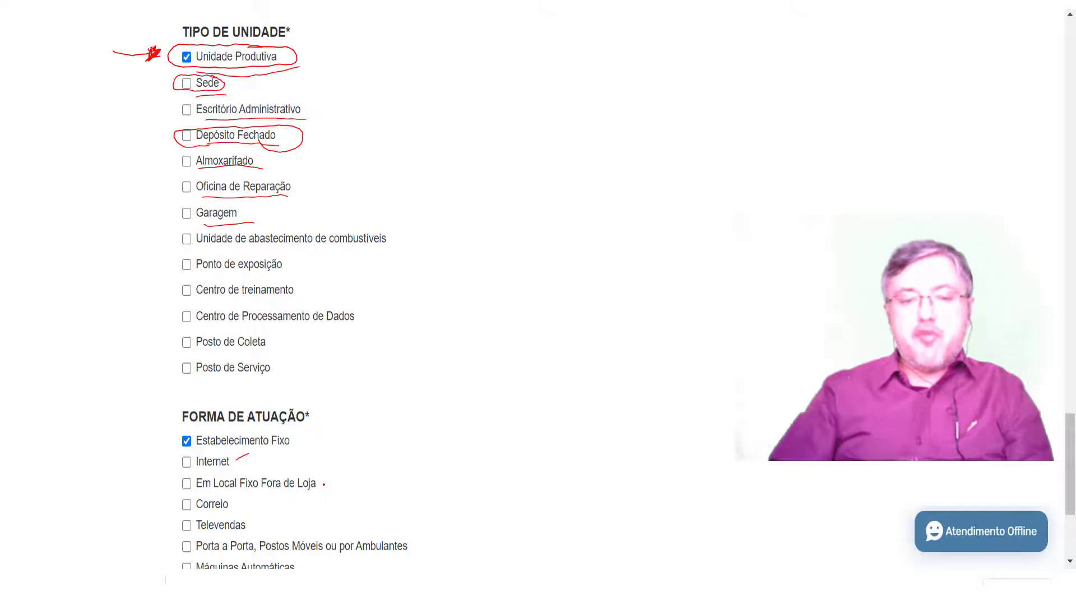
{"action": "left_click_drag", "start_coordinate": [321, 483], "coordinate": [337, 471]}
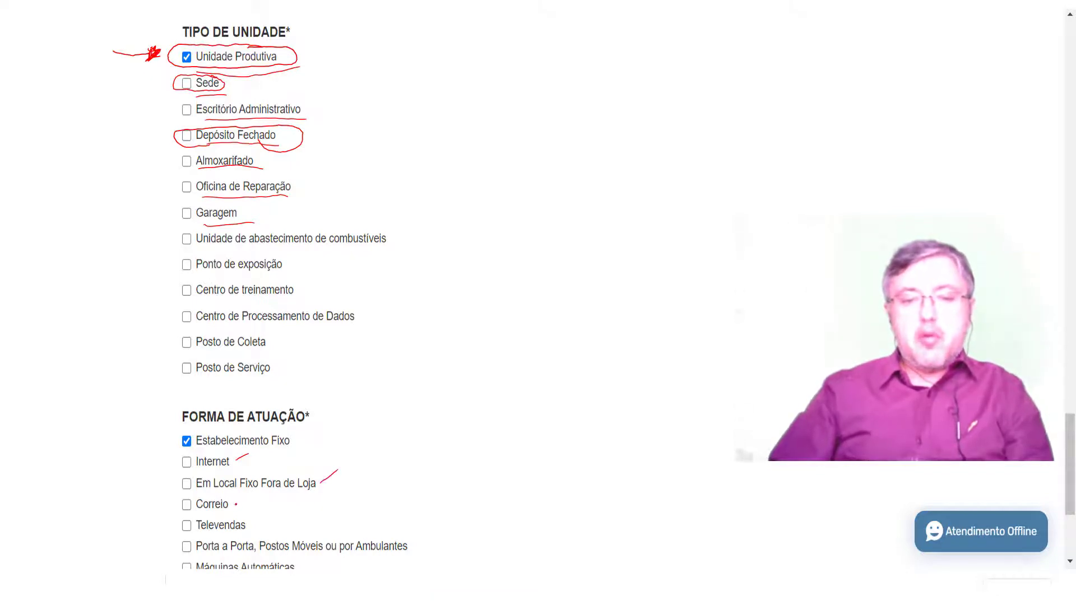
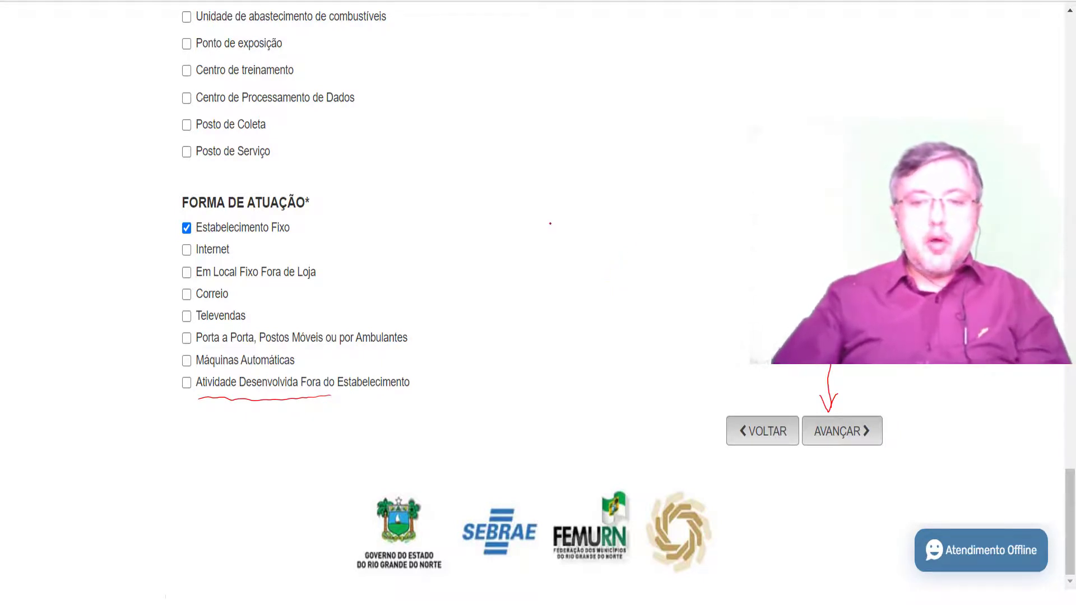
Handwrite the contact e-mail address in red ink in the blank area beside the Forma de Atuação options.
{"action": "mouse_move", "coordinate": [547, 248]}
{"action": "left_mouse_down"}
{"action": "mouse_move", "coordinate": [570, 227]}
{"action": "mouse_move", "coordinate": [573, 248]}
{"action": "left_mouse_up"}
{"action": "mouse_move", "coordinate": [564, 241]}
{"action": "left_mouse_down"}
{"action": "mouse_move", "coordinate": [577, 249]}
{"action": "mouse_move", "coordinate": [585, 226]}
{"action": "mouse_move", "coordinate": [621, 246]}
{"action": "mouse_move", "coordinate": [645, 223]}
{"action": "left_mouse_up"}
{"action": "mouse_move", "coordinate": [645, 223]}
{"action": "left_mouse_down"}
{"action": "mouse_move", "coordinate": [653, 245]}
{"action": "mouse_move", "coordinate": [673, 234]}
{"action": "mouse_move", "coordinate": [679, 250]}
{"action": "mouse_move", "coordinate": [701, 227]}
{"action": "mouse_move", "coordinate": [705, 245]}
{"action": "mouse_move", "coordinate": [717, 224]}
{"action": "left_mouse_up"}
{"action": "left_click", "coordinate": [694, 228]}
{"action": "left_click", "coordinate": [719, 230]}
{"action": "mouse_move", "coordinate": [706, 237]}
{"action": "left_mouse_down"}
{"action": "mouse_move", "coordinate": [732, 246]}
{"action": "mouse_move", "coordinate": [748, 224]}
{"action": "mouse_move", "coordinate": [752, 247]}
{"action": "left_mouse_up"}
{"action": "left_click_drag", "start_coordinate": [740, 239], "coordinate": [776, 234]}
{"action": "left_click", "coordinate": [755, 242]}
{"action": "mouse_move", "coordinate": [771, 225]}
{"action": "left_mouse_down"}
{"action": "mouse_move", "coordinate": [783, 222]}
{"action": "mouse_move", "coordinate": [778, 242]}
{"action": "mouse_move", "coordinate": [810, 220]}
{"action": "mouse_move", "coordinate": [824, 242]}
{"action": "mouse_move", "coordinate": [830, 231]}
{"action": "mouse_move", "coordinate": [825, 241]}
{"action": "mouse_move", "coordinate": [859, 242]}
{"action": "left_mouse_up"}
{"action": "left_click", "coordinate": [814, 240]}
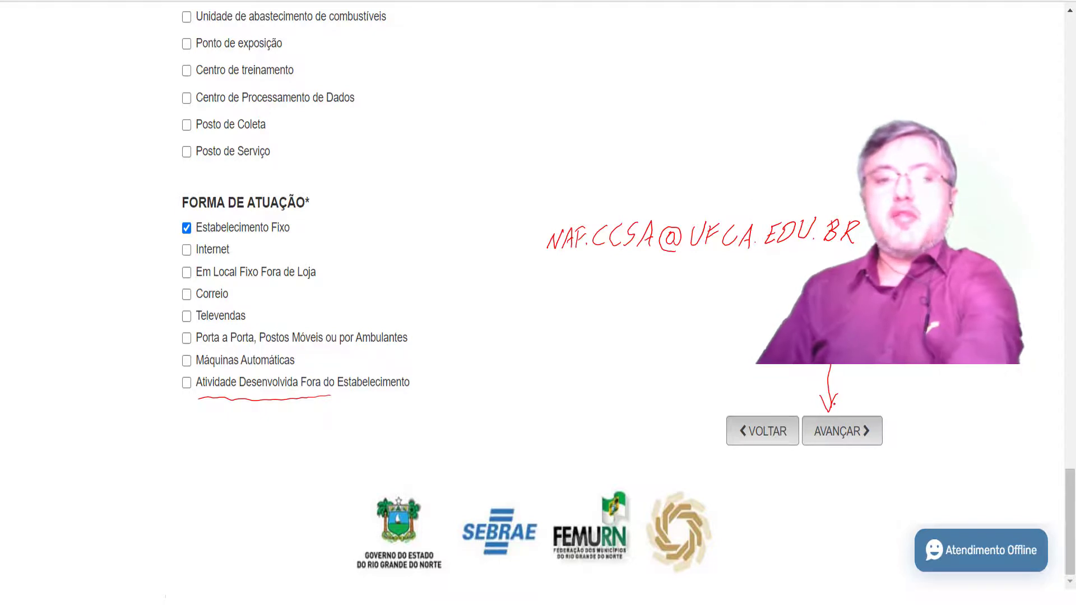
Advance to the Dados Complementares slide and mark the 1 for pavimentos, the 20 for maximum people and the GLP question in red.
{"action": "left_click", "coordinate": [842, 431]}
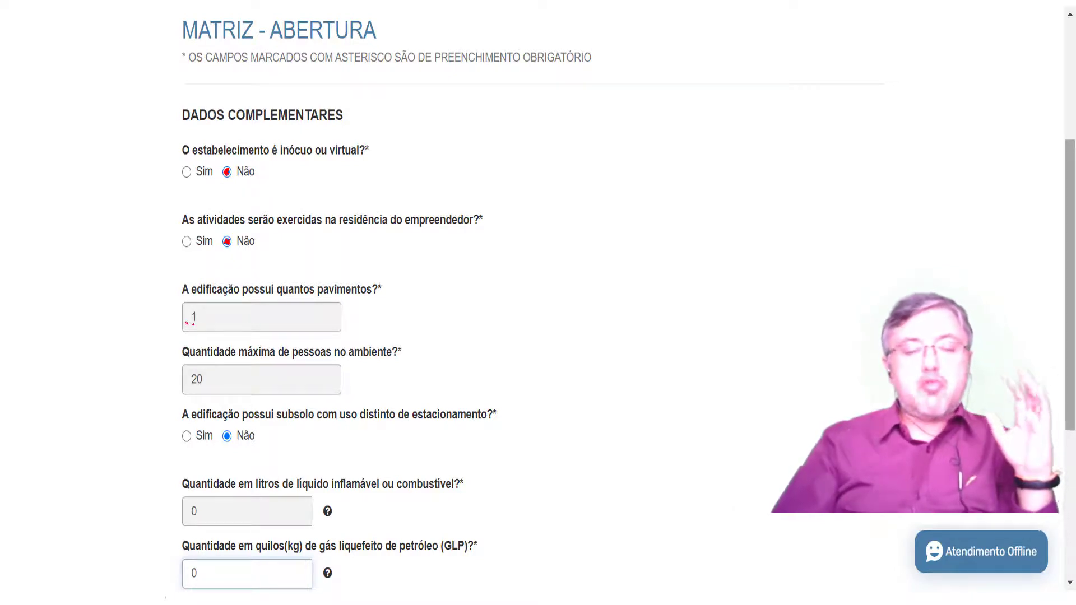
{"action": "left_click_drag", "start_coordinate": [194, 323], "coordinate": [203, 325]}
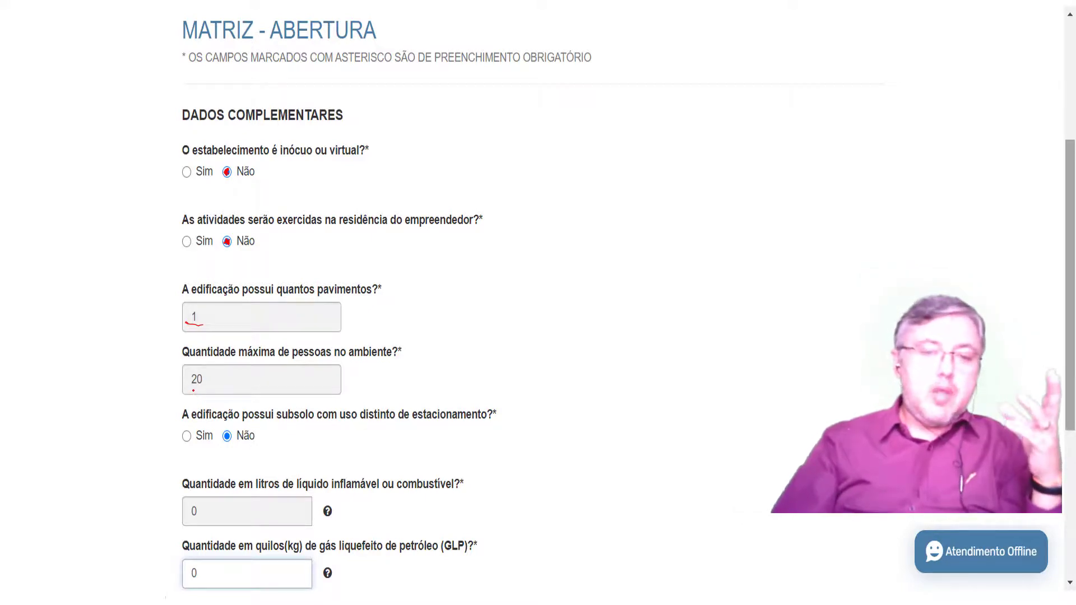
{"action": "mouse_move", "coordinate": [191, 387]}
{"action": "left_mouse_down"}
{"action": "mouse_move", "coordinate": [208, 387]}
{"action": "mouse_move", "coordinate": [189, 371]}
{"action": "mouse_move", "coordinate": [192, 388]}
{"action": "left_mouse_up"}
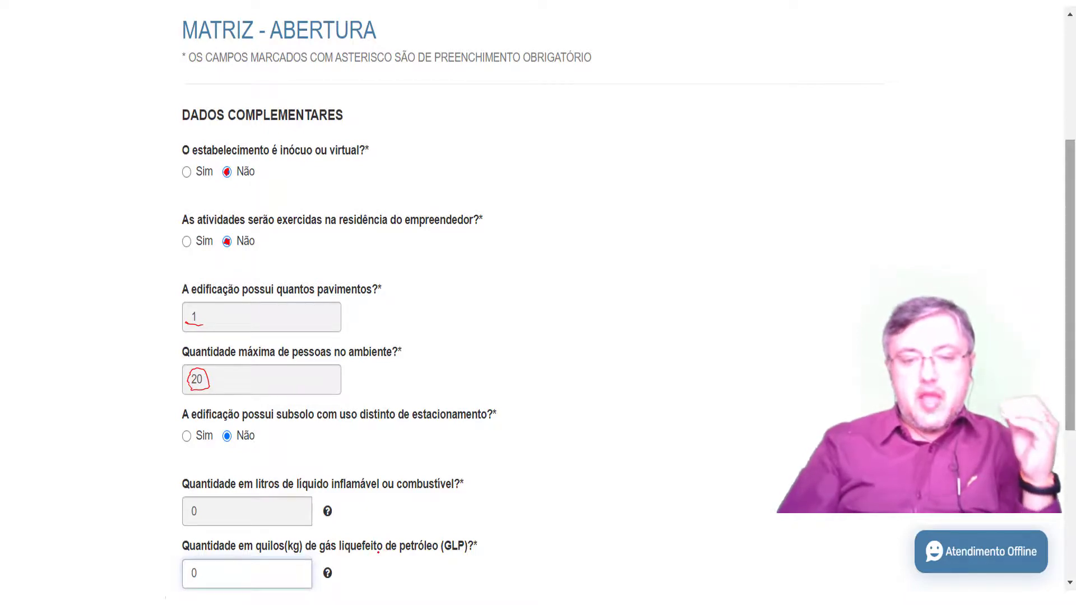
{"action": "left_click_drag", "start_coordinate": [375, 561], "coordinate": [420, 556]}
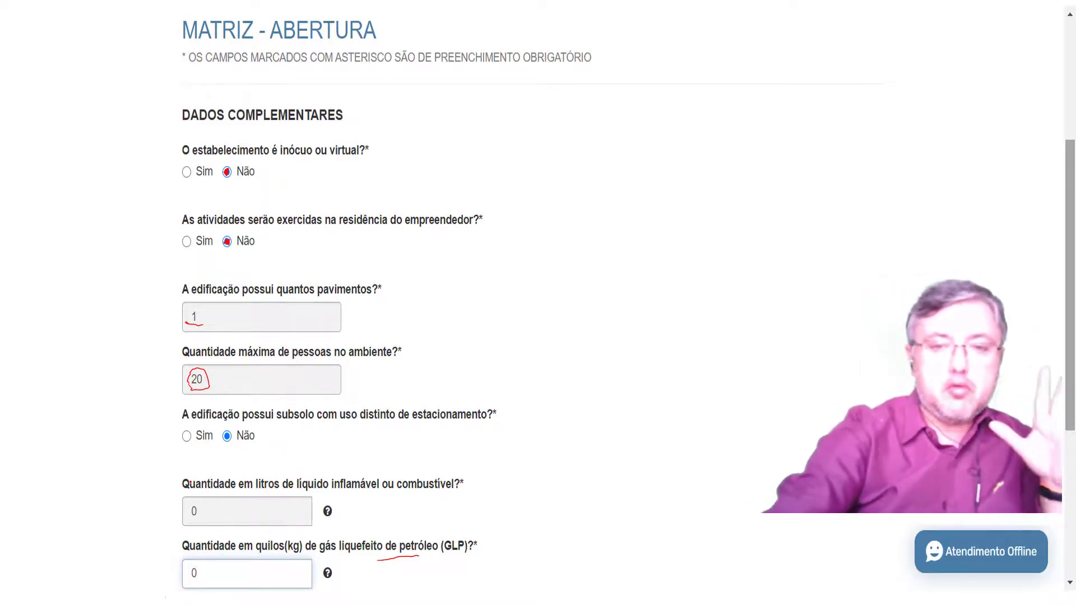
Advance to the completed request slide, underline Solicitação concluída com sucesso! and circle the protocol number and the Download option.
{"action": "scroll", "coordinate": [190, 483], "scroll_direction": "down", "scroll_amount": 5}
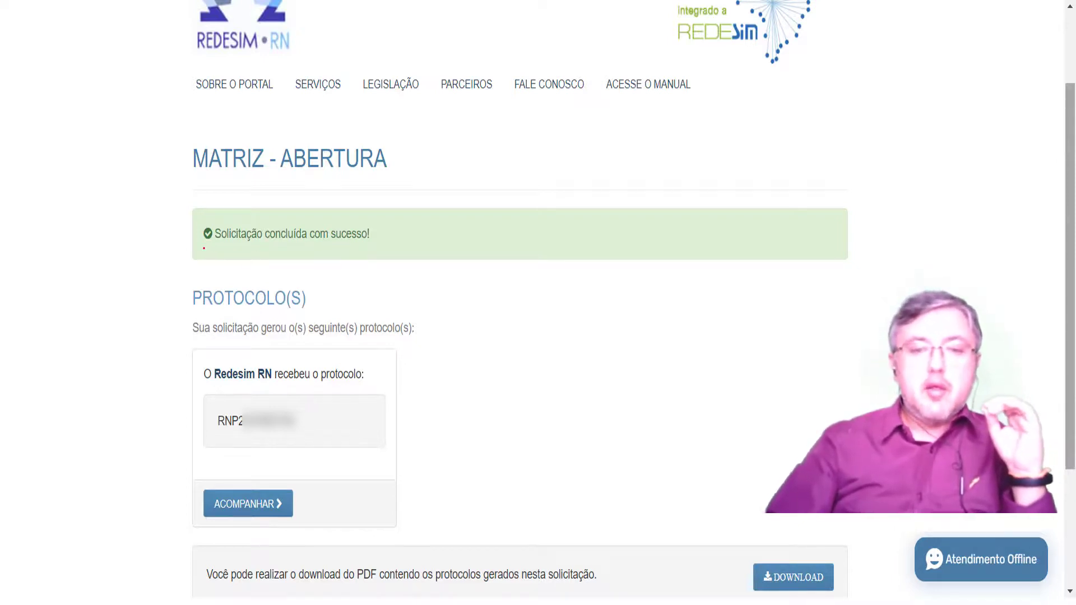
{"action": "left_click_drag", "start_coordinate": [201, 246], "coordinate": [439, 246]}
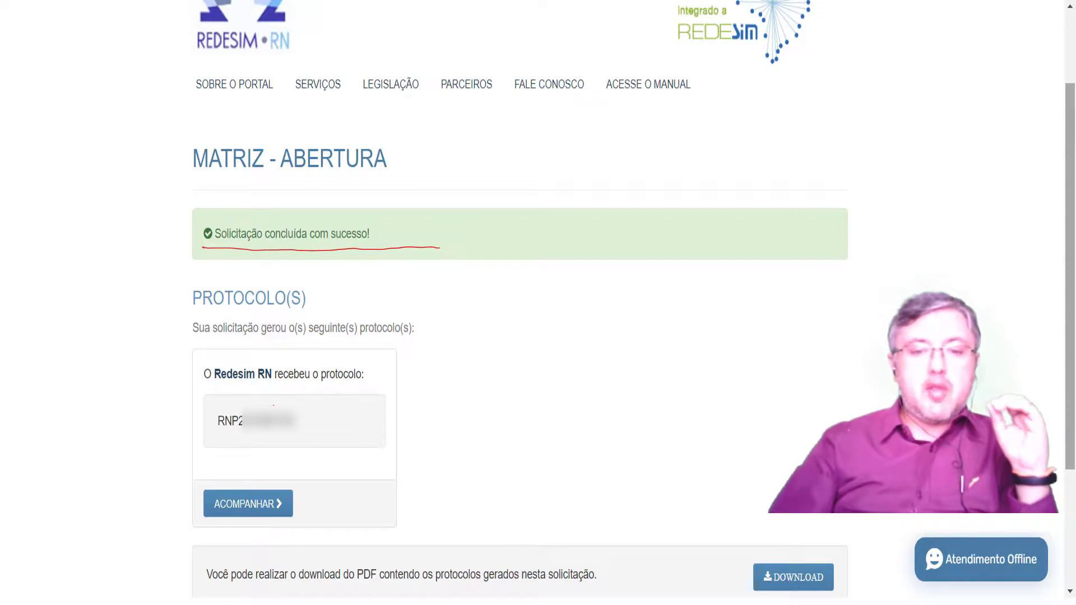
{"action": "mouse_move", "coordinate": [245, 403]}
{"action": "left_mouse_down"}
{"action": "mouse_move", "coordinate": [217, 401]}
{"action": "mouse_move", "coordinate": [197, 421]}
{"action": "mouse_move", "coordinate": [296, 433]}
{"action": "left_mouse_up"}
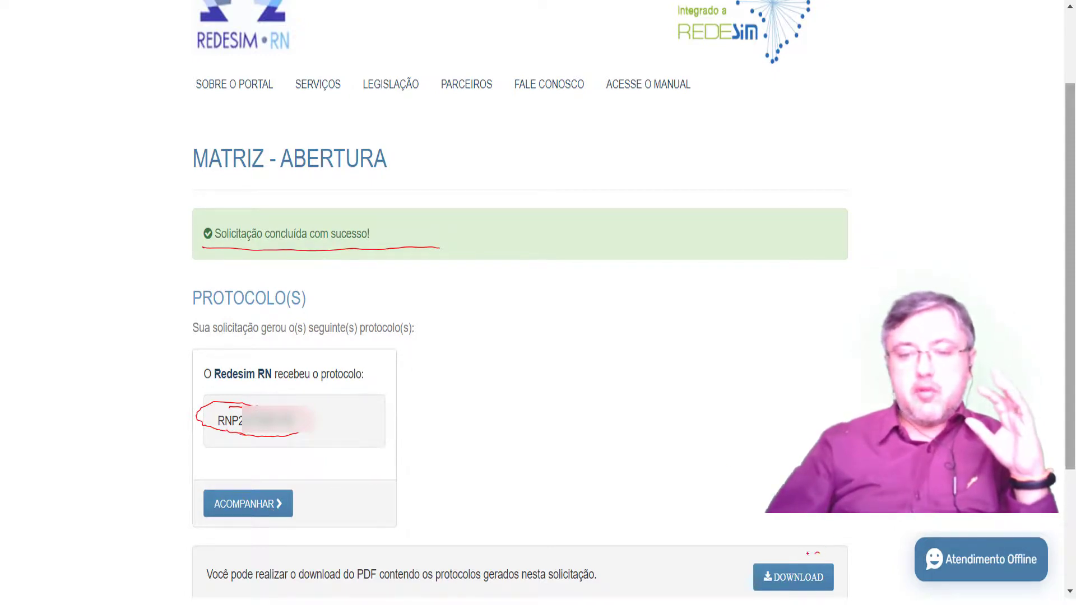
{"action": "mouse_move", "coordinate": [807, 553]}
{"action": "left_mouse_down"}
{"action": "mouse_move", "coordinate": [724, 557]}
{"action": "mouse_move", "coordinate": [718, 591]}
{"action": "mouse_move", "coordinate": [773, 604]}
{"action": "mouse_move", "coordinate": [895, 567]}
{"action": "mouse_move", "coordinate": [825, 555]}
{"action": "left_mouse_up"}
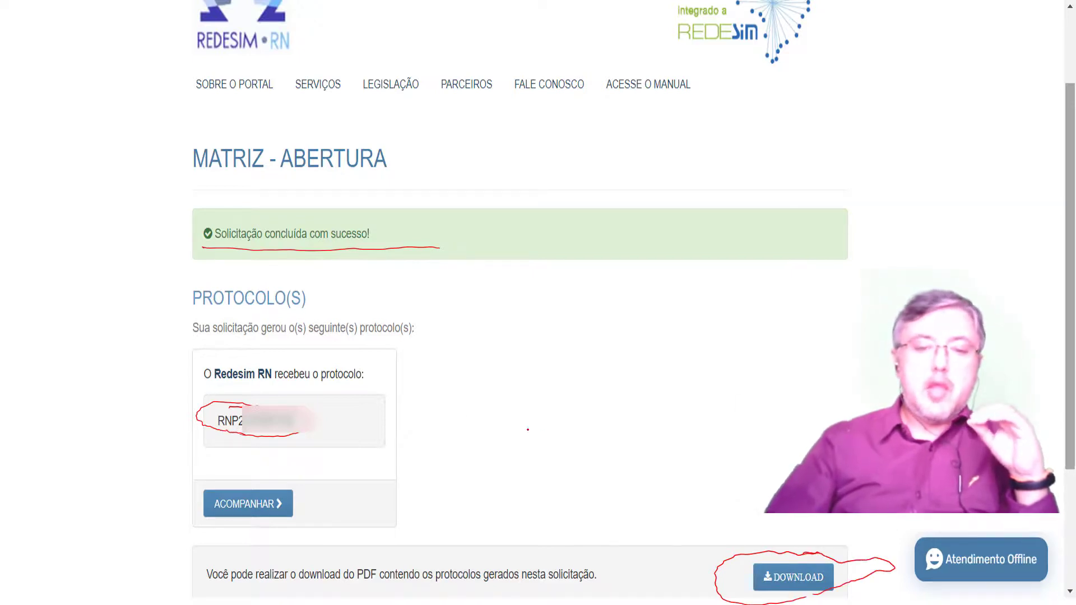